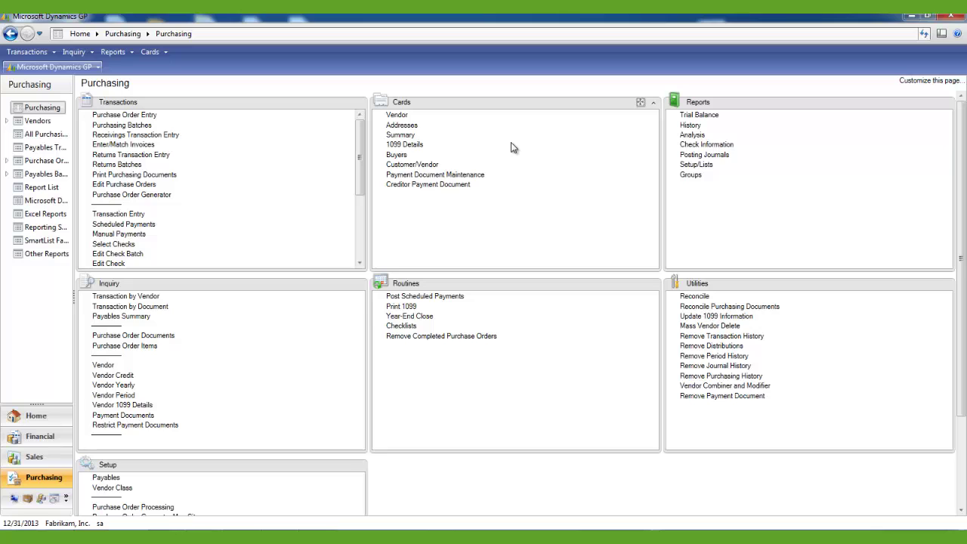
left_click(400, 134)
left_click(96, 390)
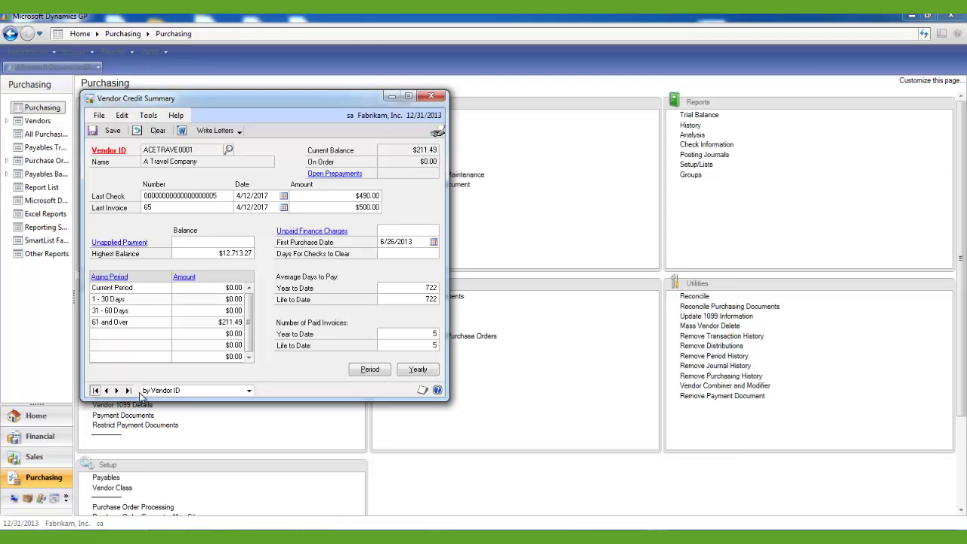
left_click(418, 368)
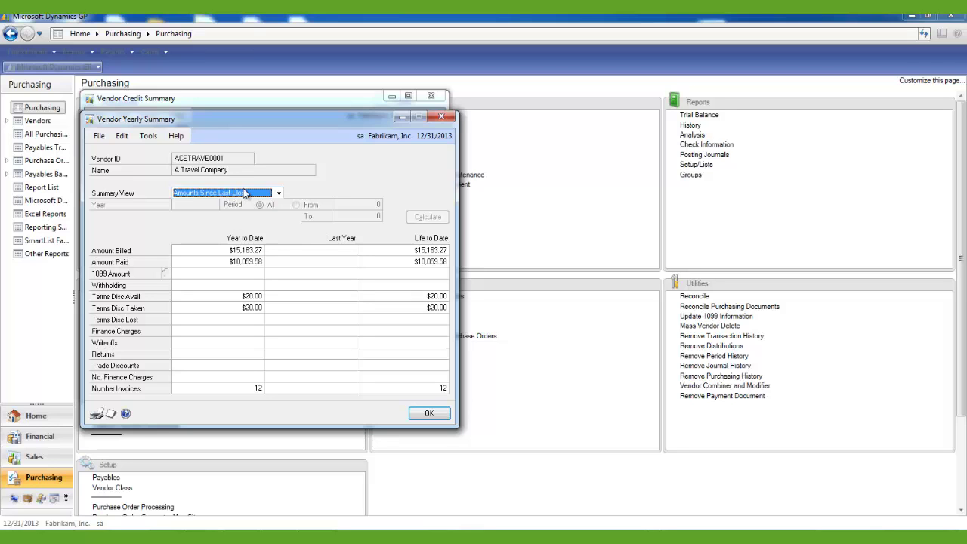
left_click(443, 117)
left_click(438, 96)
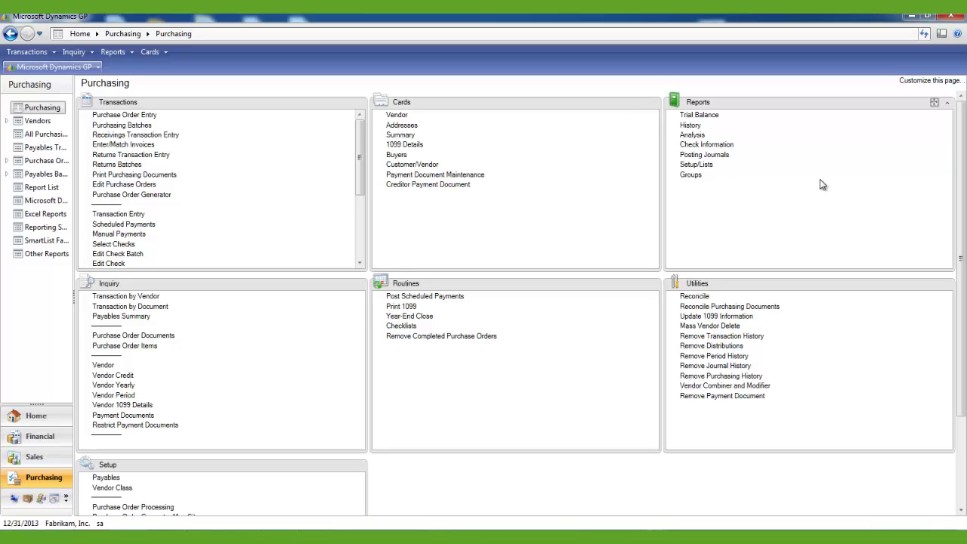
left_click(709, 117)
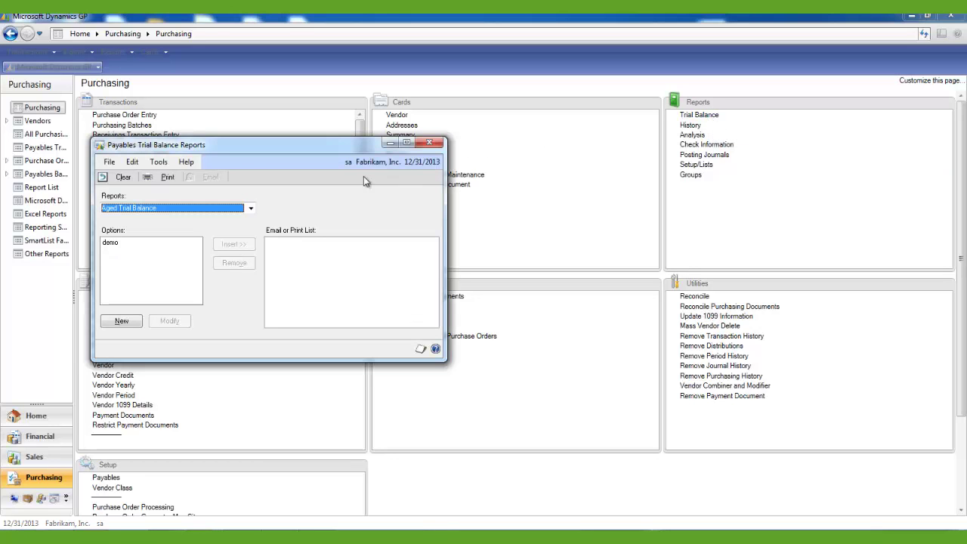
left_click(249, 210)
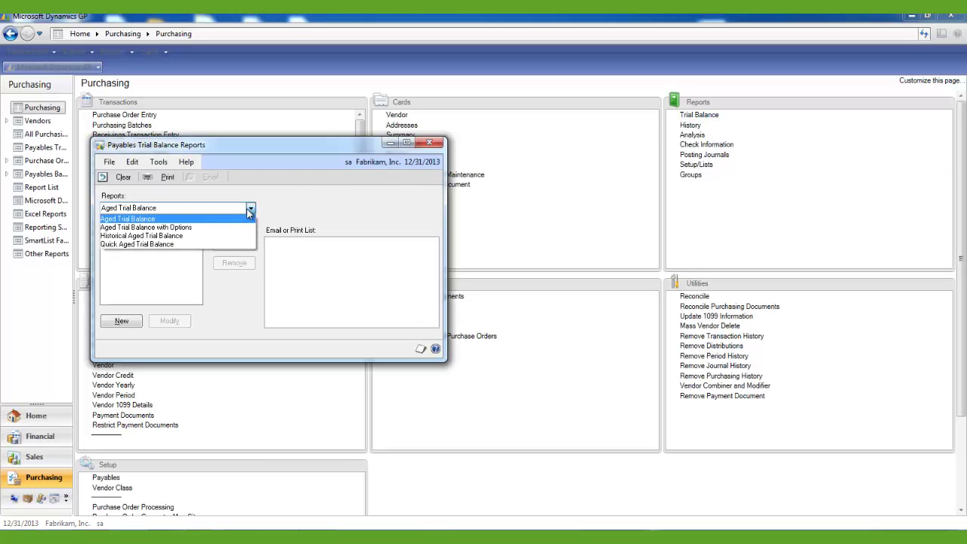
left_click(139, 228)
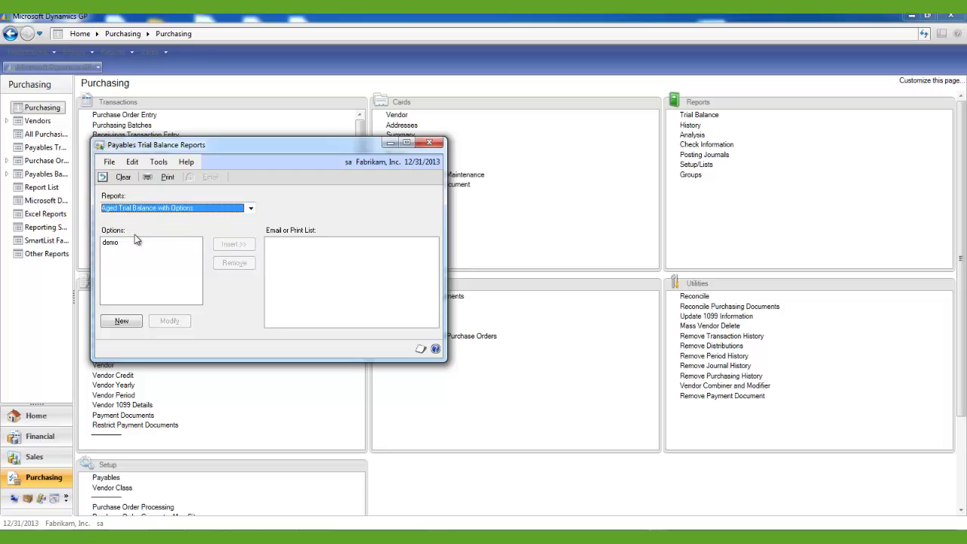
left_click(113, 247)
left_click(234, 244)
left_click(291, 242)
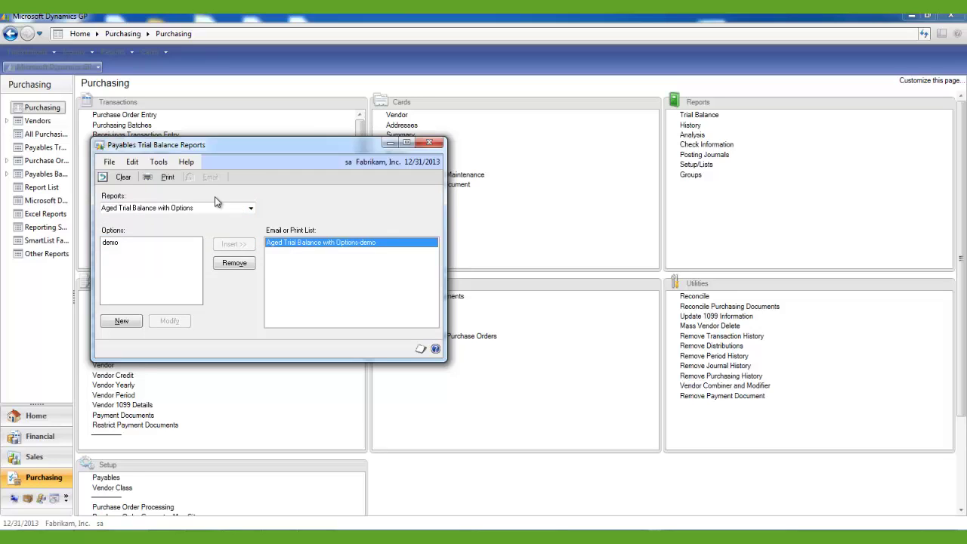
left_click(169, 180)
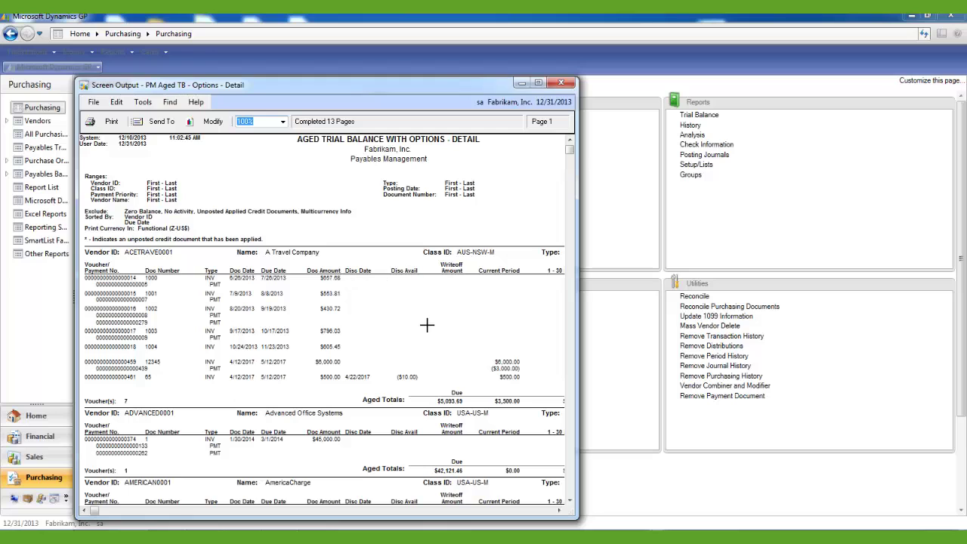
left_click(560, 83)
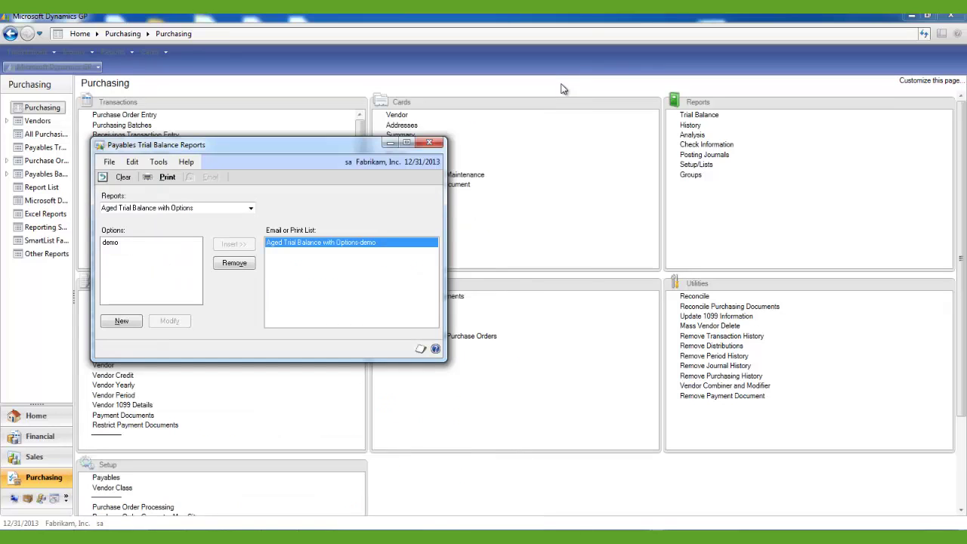
left_click(432, 144)
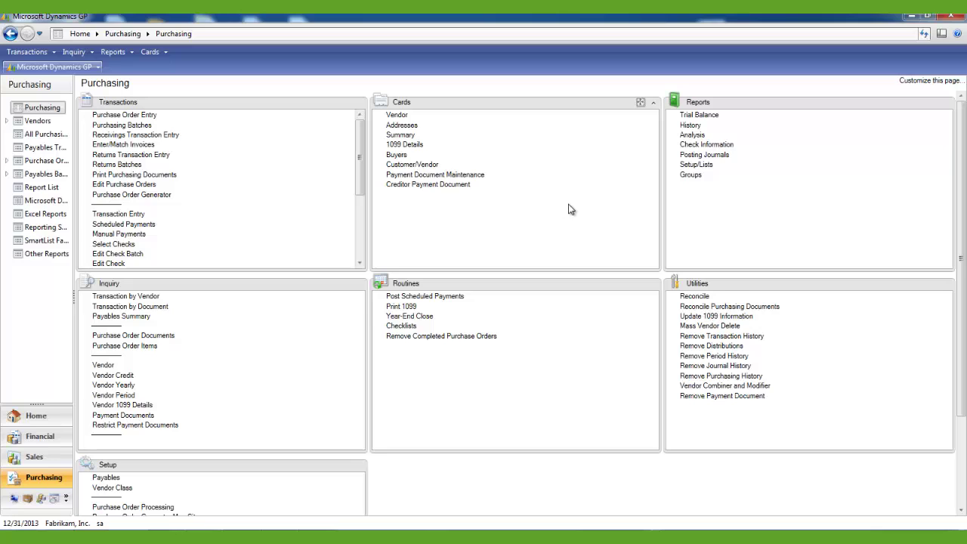
left_click(691, 136)
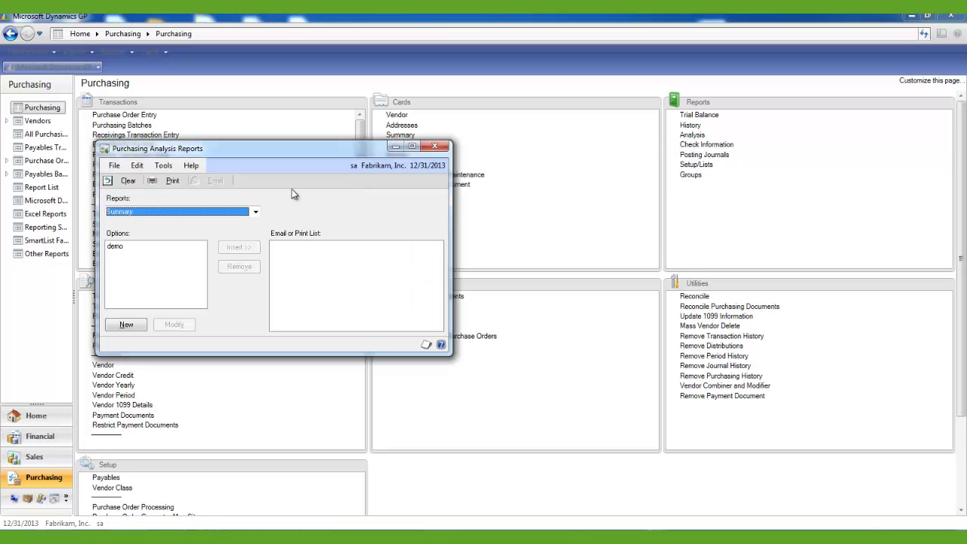
left_click(255, 212)
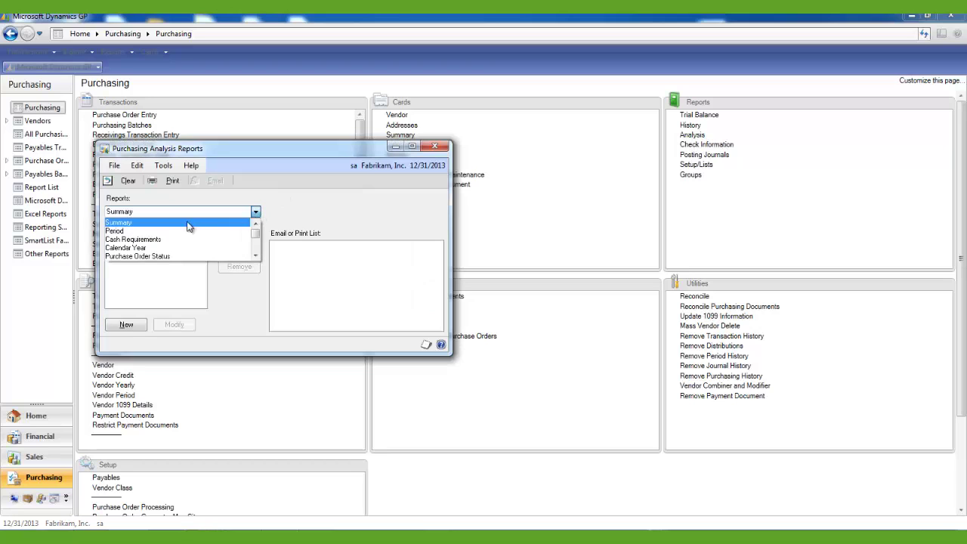
left_click(125, 231)
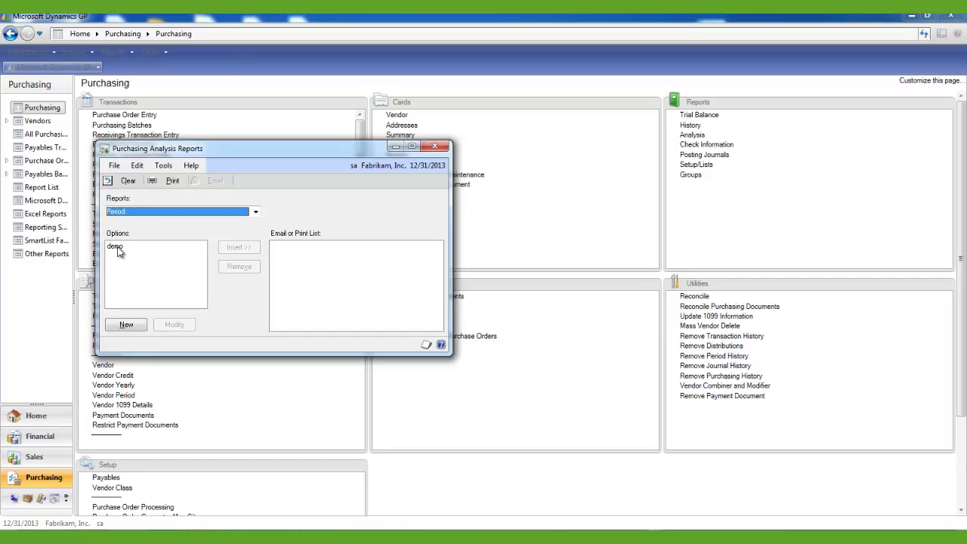
left_click(118, 247)
left_click(252, 251)
left_click(303, 248)
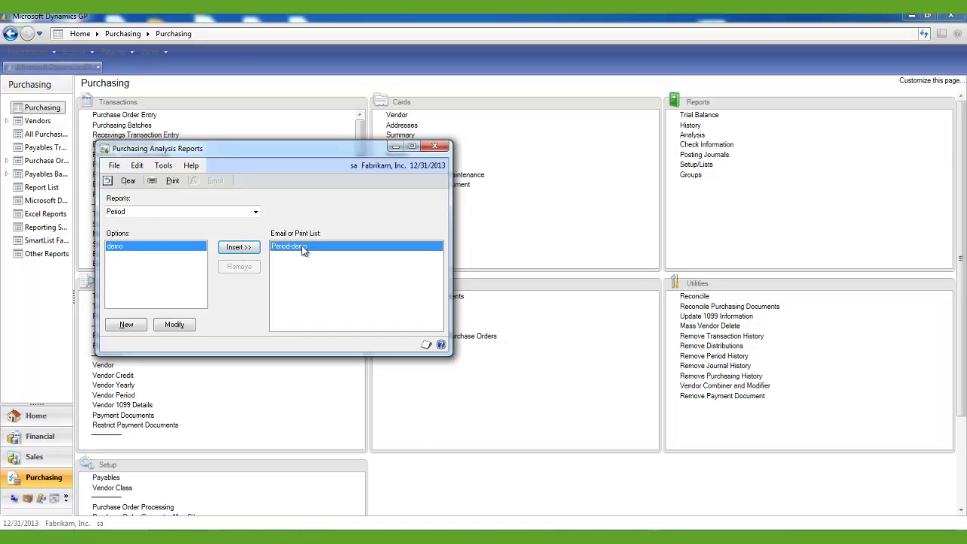
left_click(172, 181)
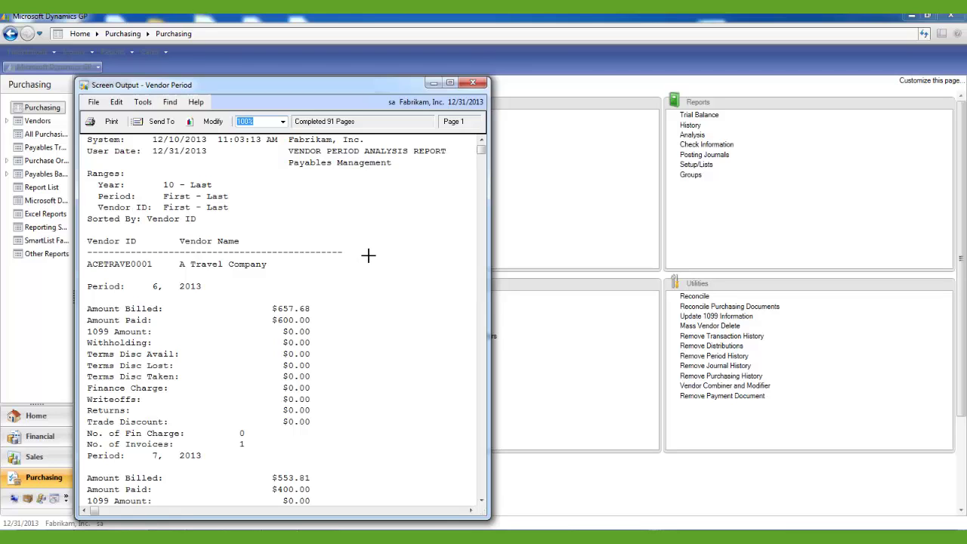
left_click(471, 83)
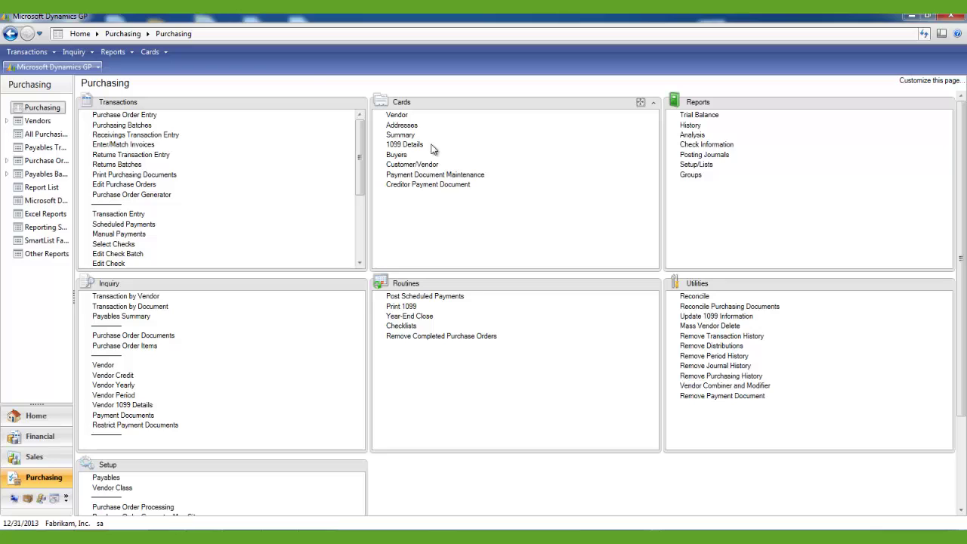
left_click(38, 68)
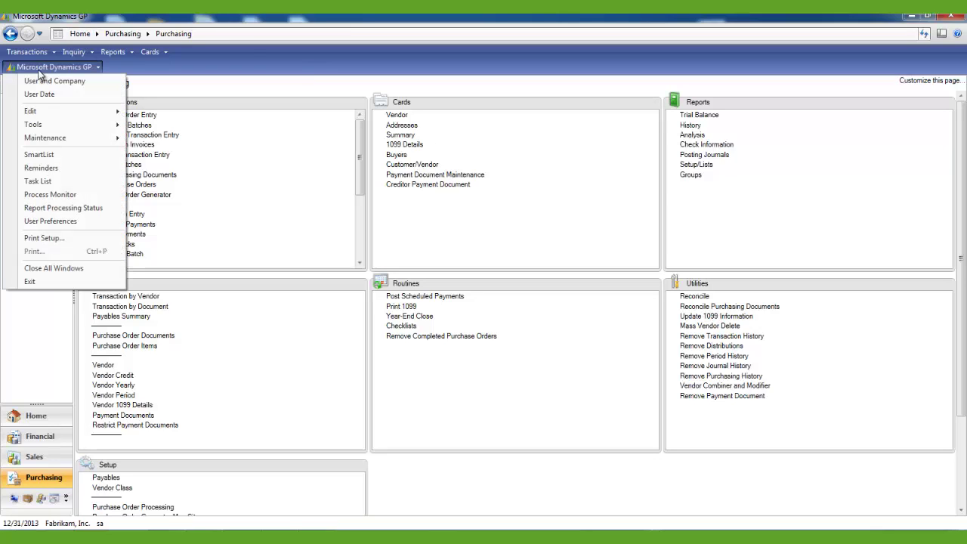
mouse_move(55, 140)
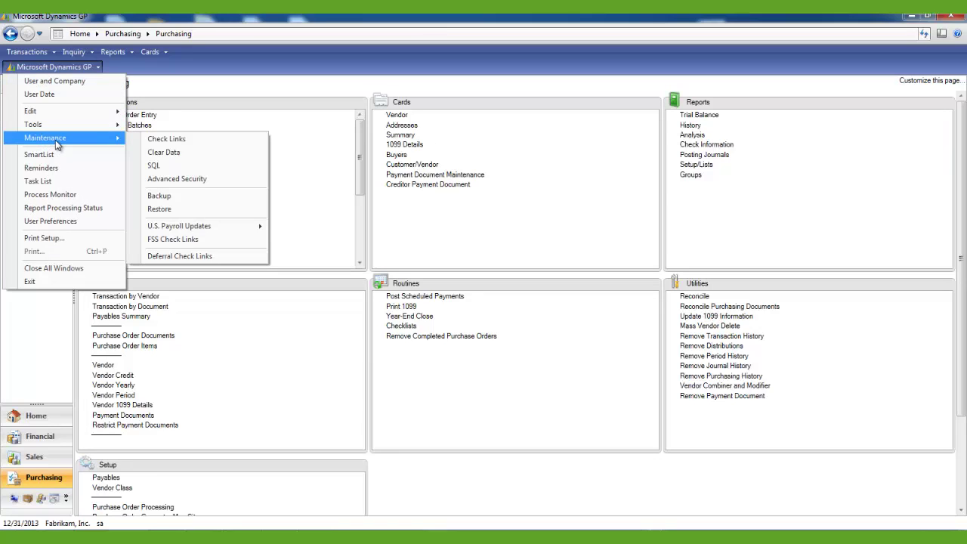
left_click(173, 198)
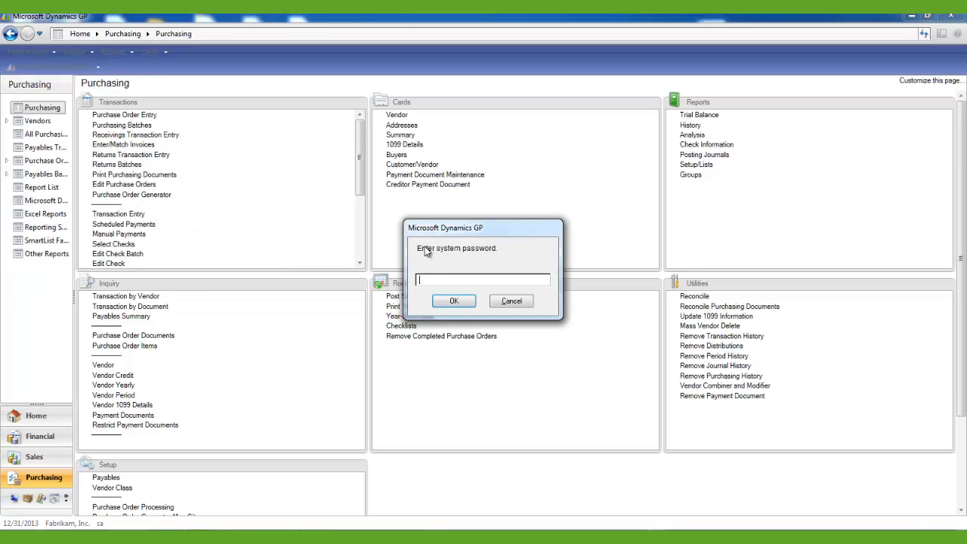
type("access")
key("Return")
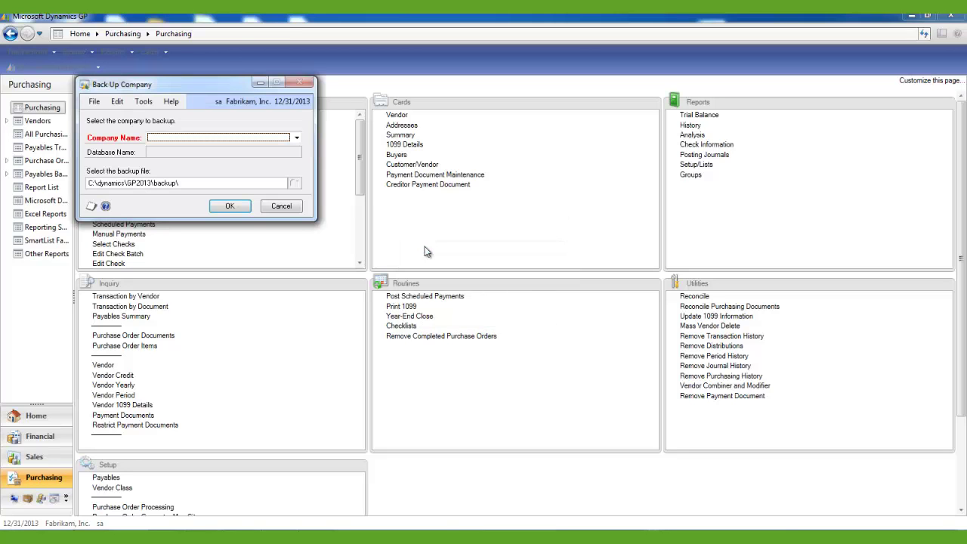
left_click(297, 137)
left_click(244, 149)
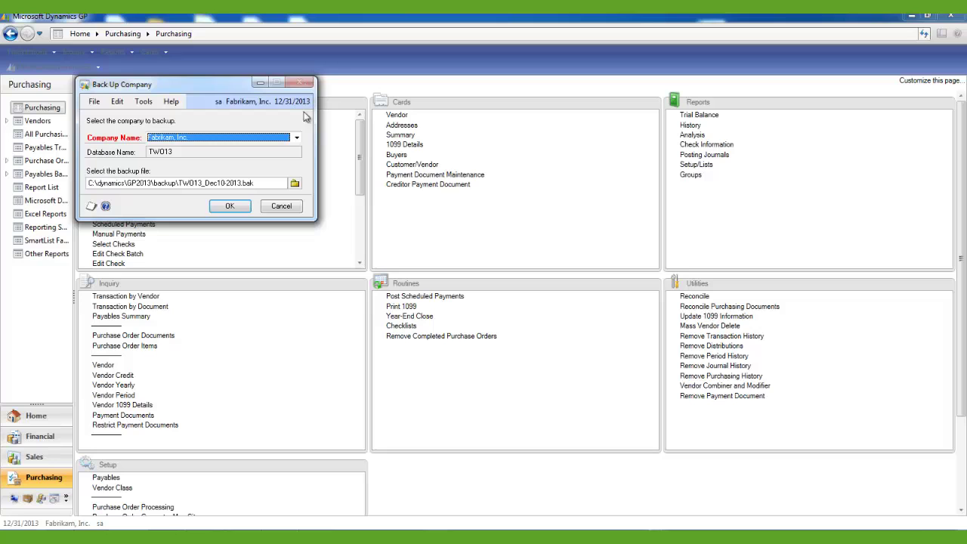
left_click(285, 207)
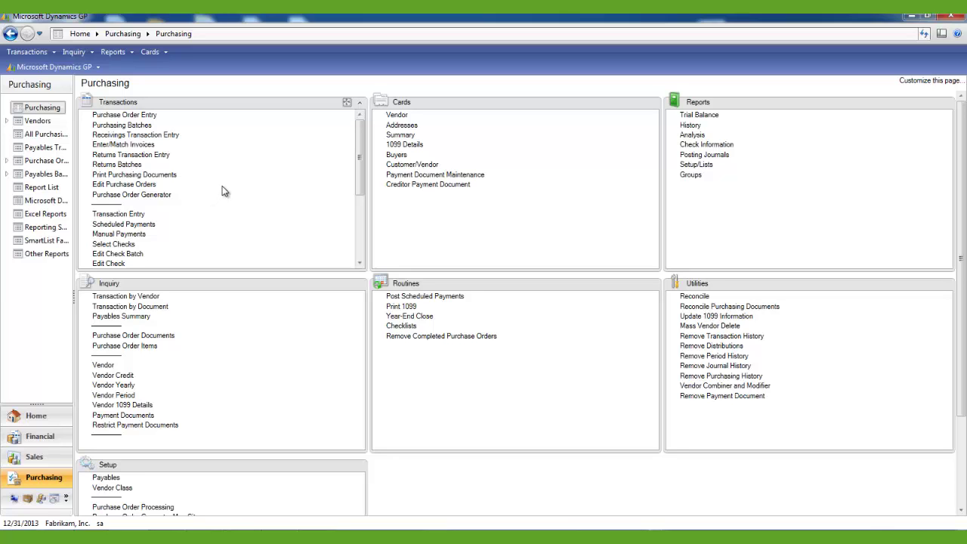
left_click(95, 68)
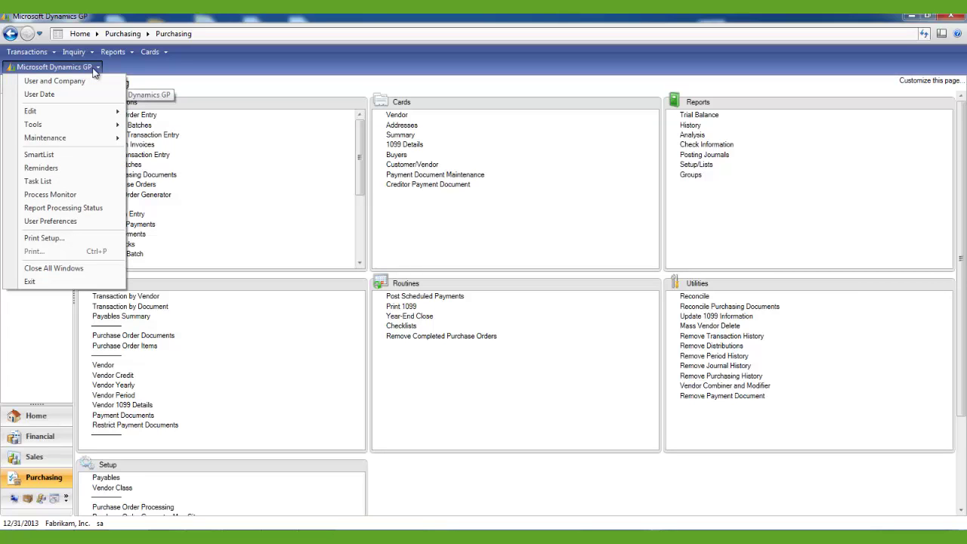
left_click(42, 156)
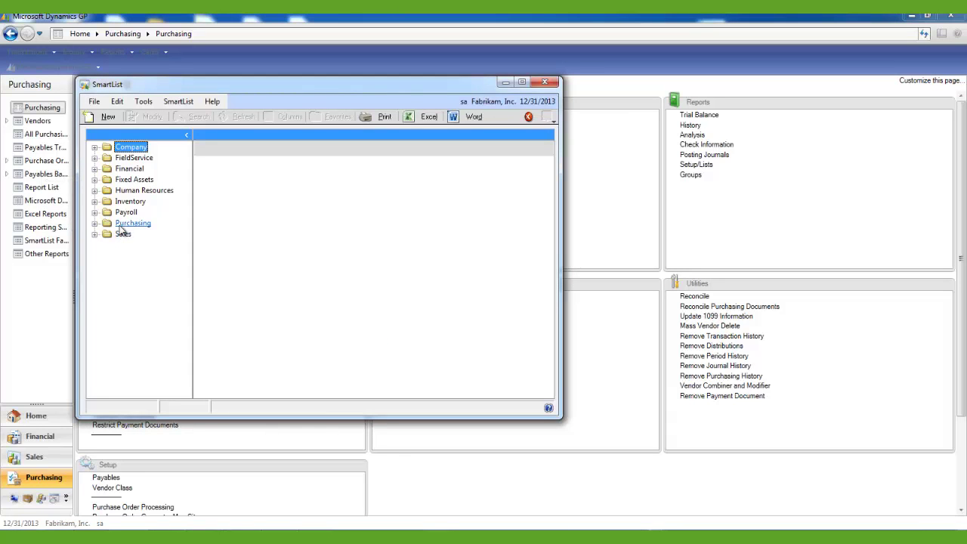
left_click(94, 223)
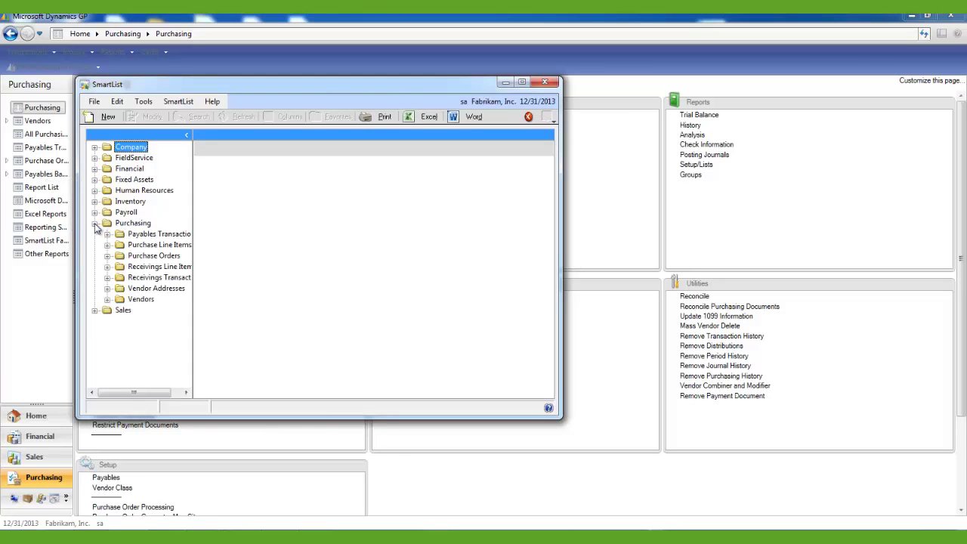
left_click(108, 300)
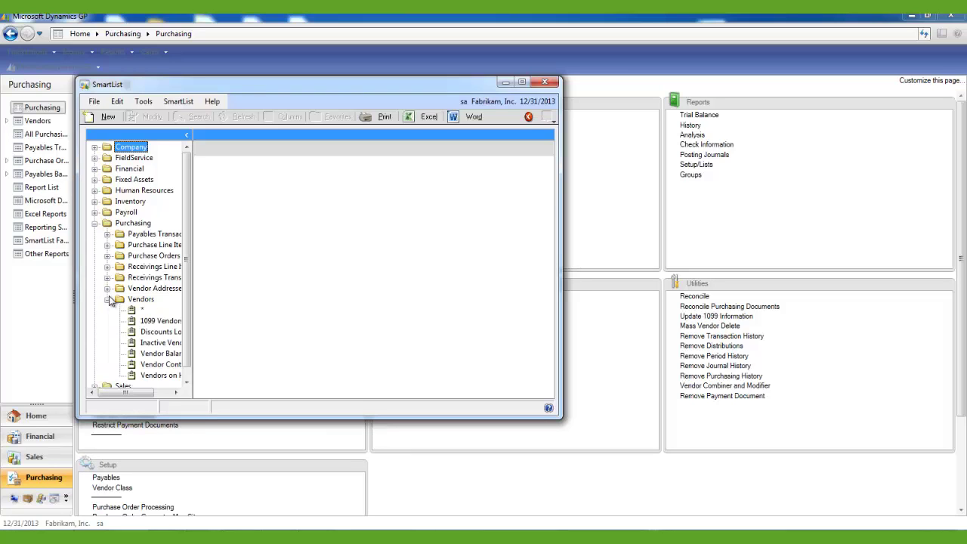
left_click(163, 321)
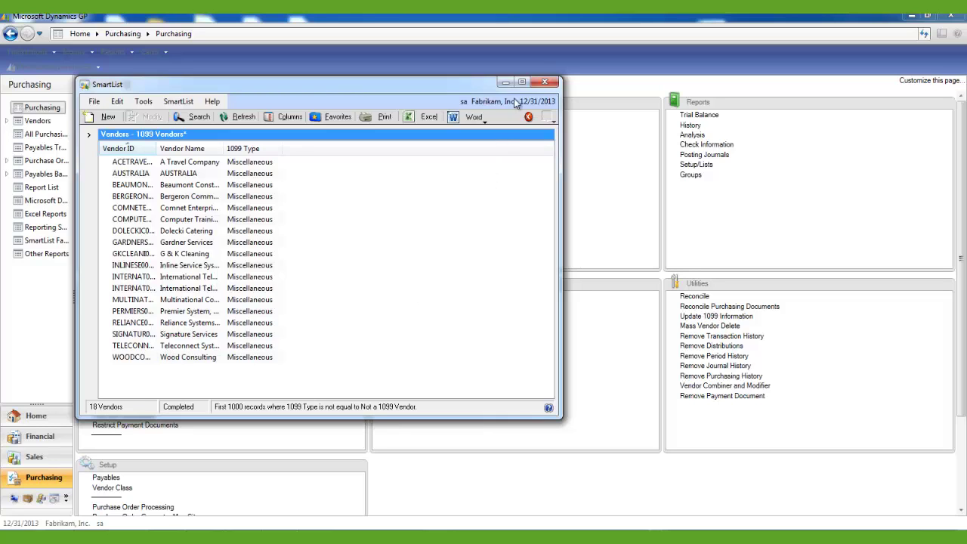
left_click(544, 83)
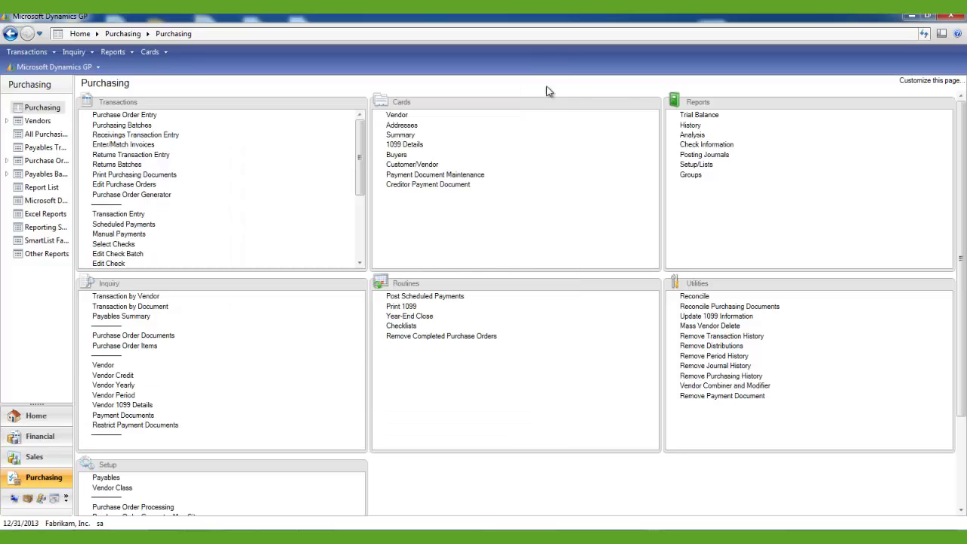
left_click(398, 114)
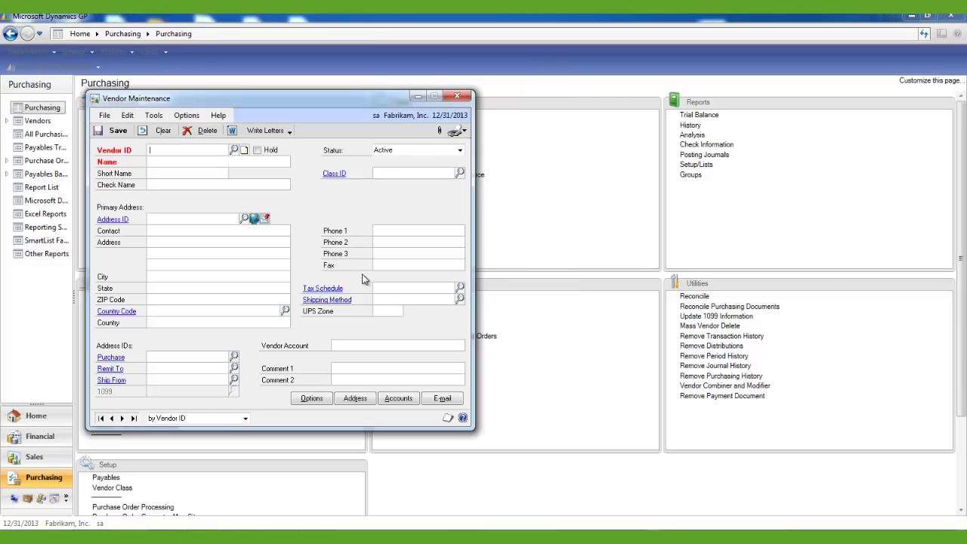
left_click(101, 417)
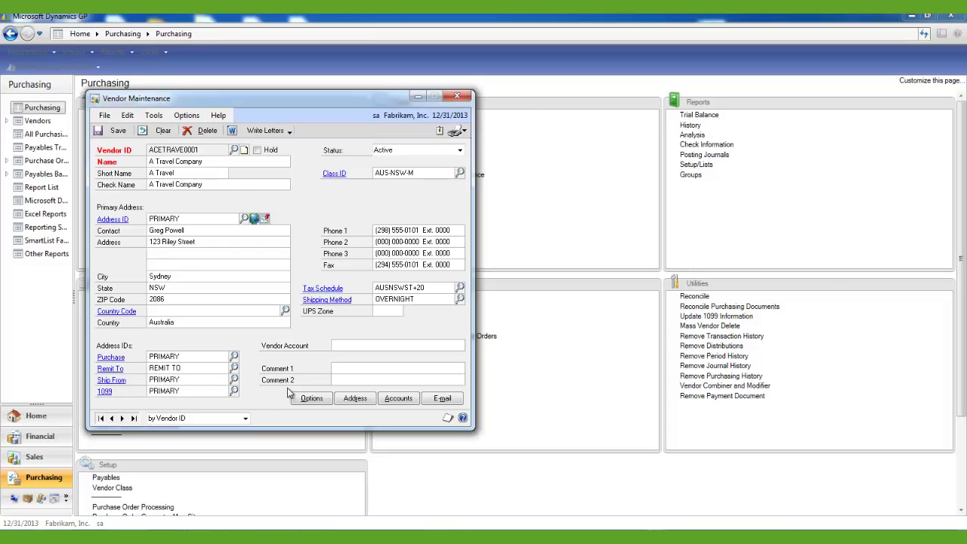
left_click(311, 398)
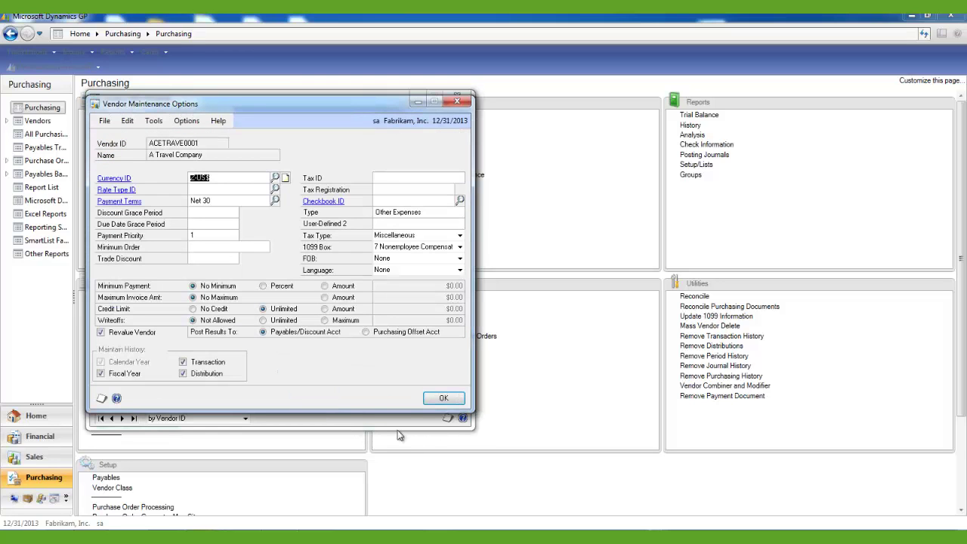
left_click(460, 236)
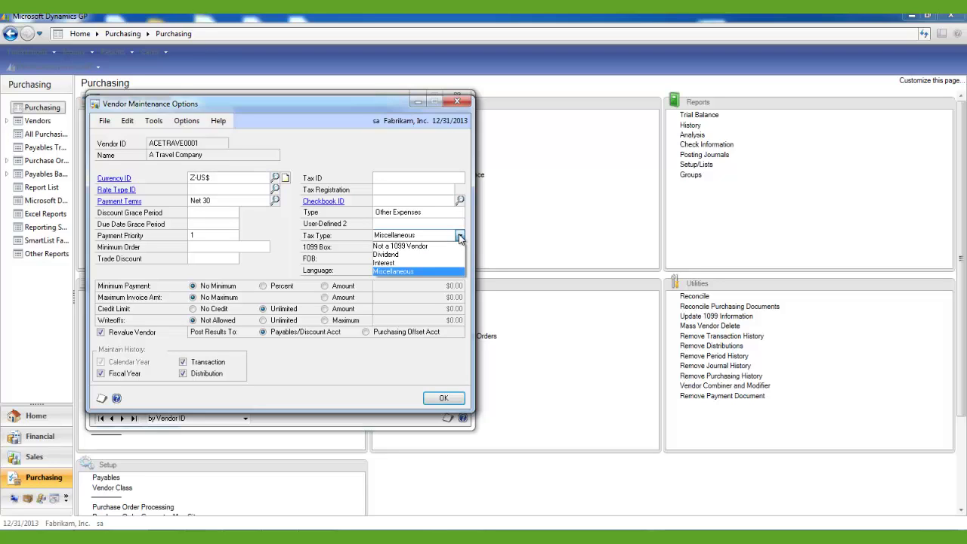
left_click(459, 237)
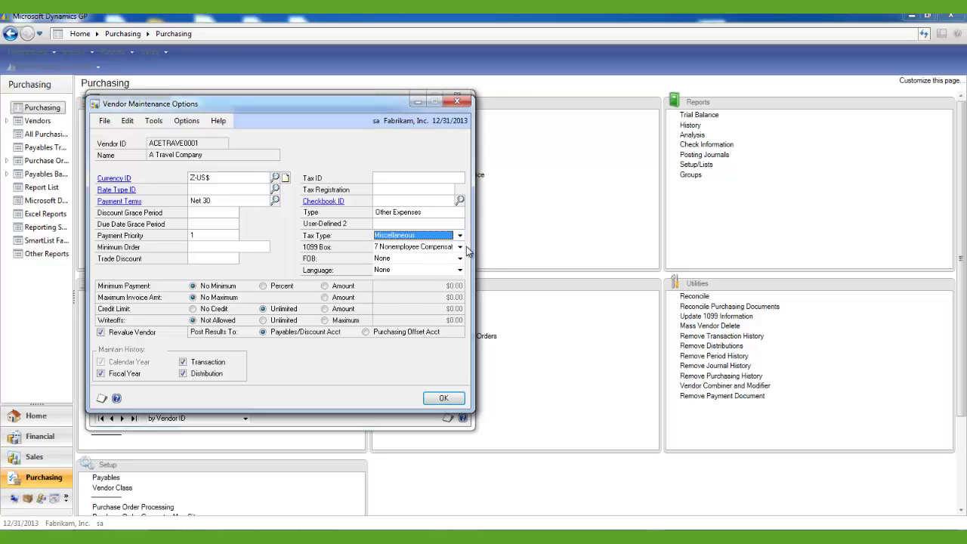
left_click(459, 247)
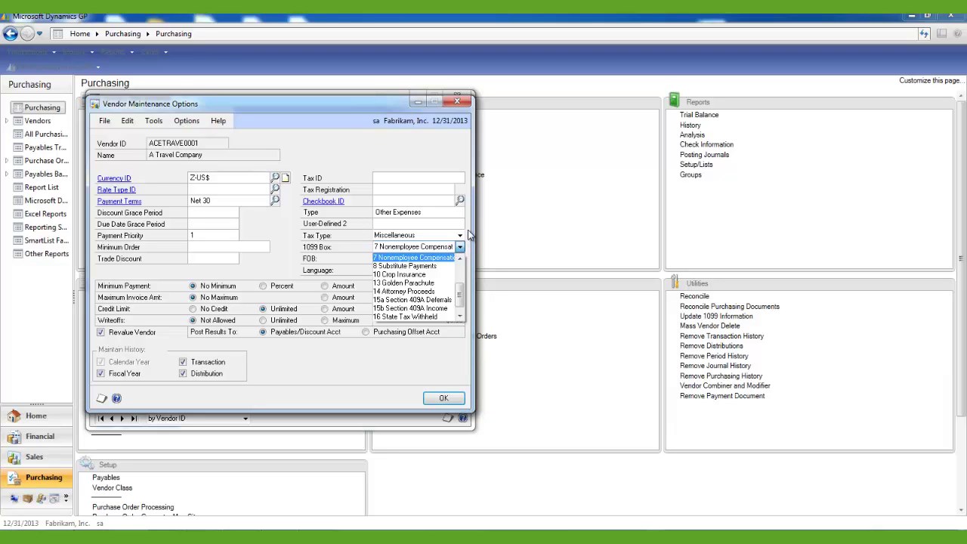
left_click(469, 236)
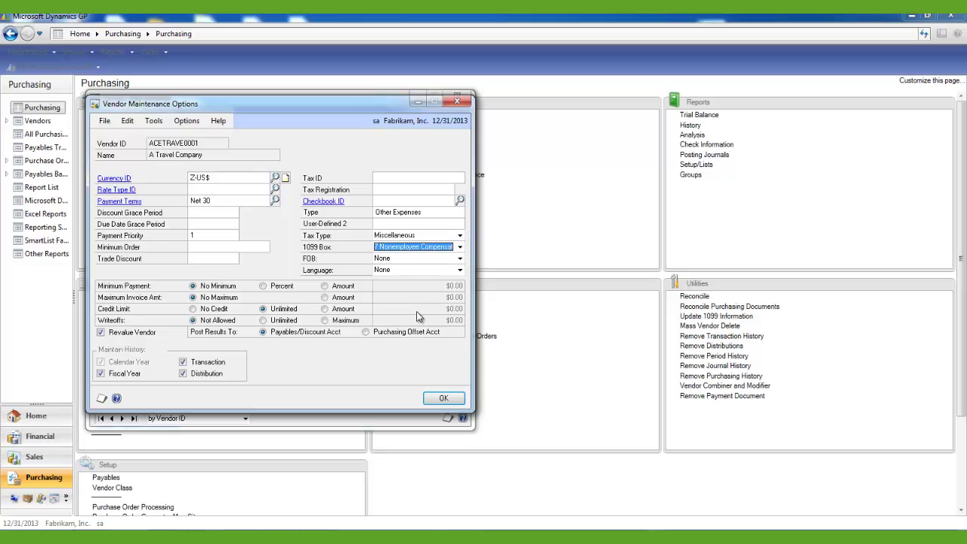
left_click(382, 180)
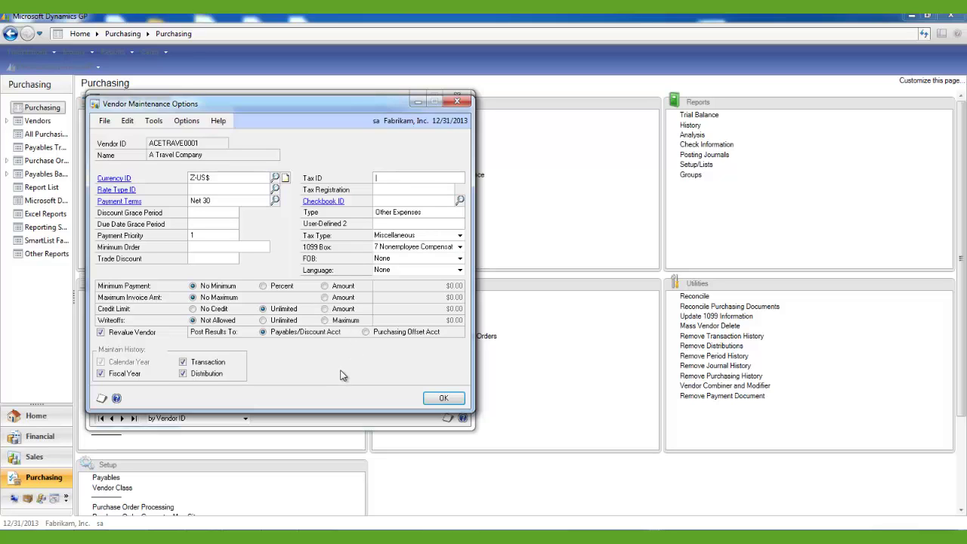
left_click(434, 399)
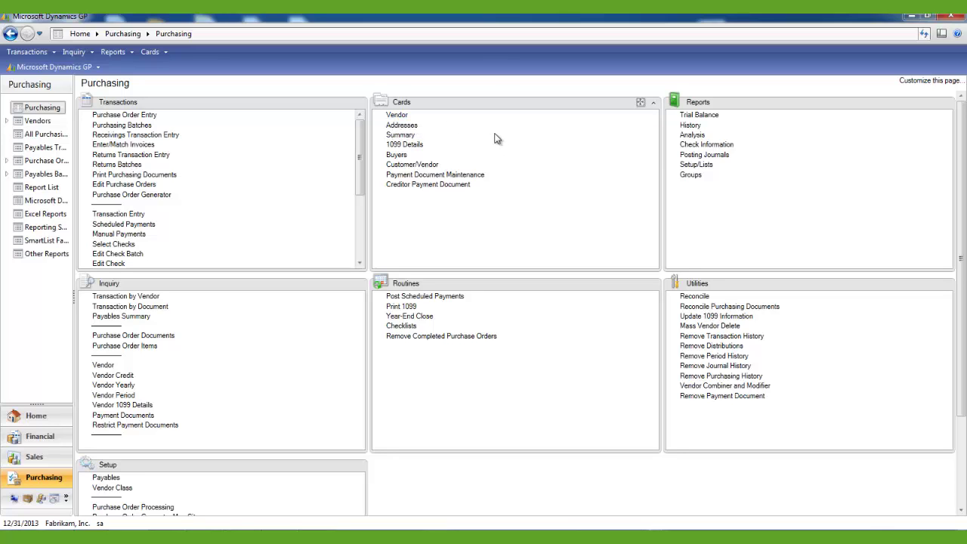
In 1099 Details for A Travel Company, enter 600 in box 7 for September and save.
left_click(408, 144)
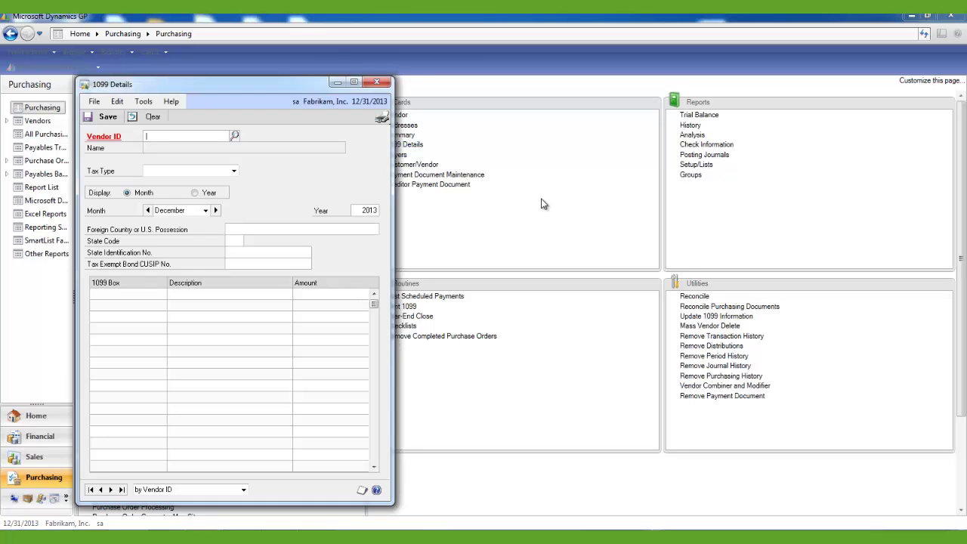
left_click(91, 489)
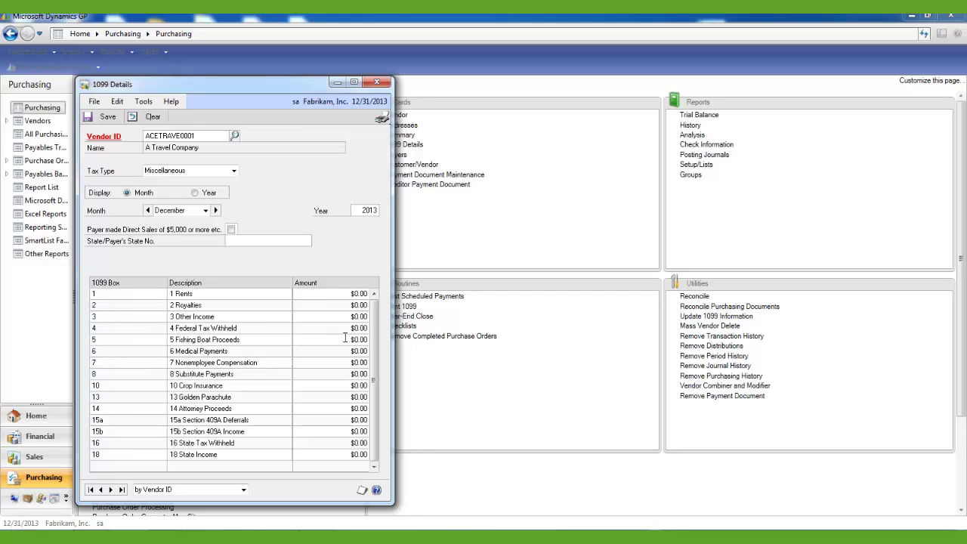
left_click(148, 210)
left_click(149, 210)
left_click(148, 210)
left_click(331, 362)
type("600")
left_click(109, 119)
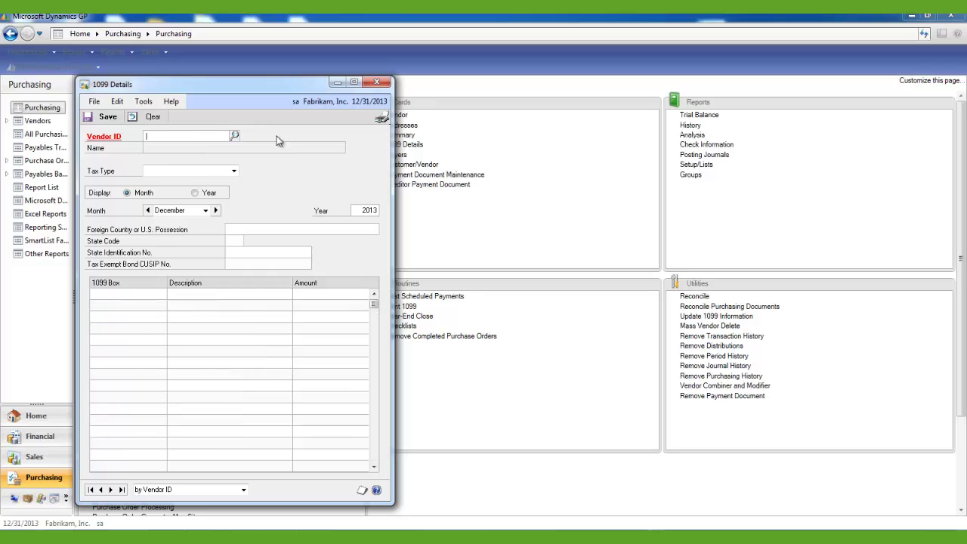
Reload the vendor's 1099 details, check the yearly $600.00 total, and close the window.
left_click(89, 489)
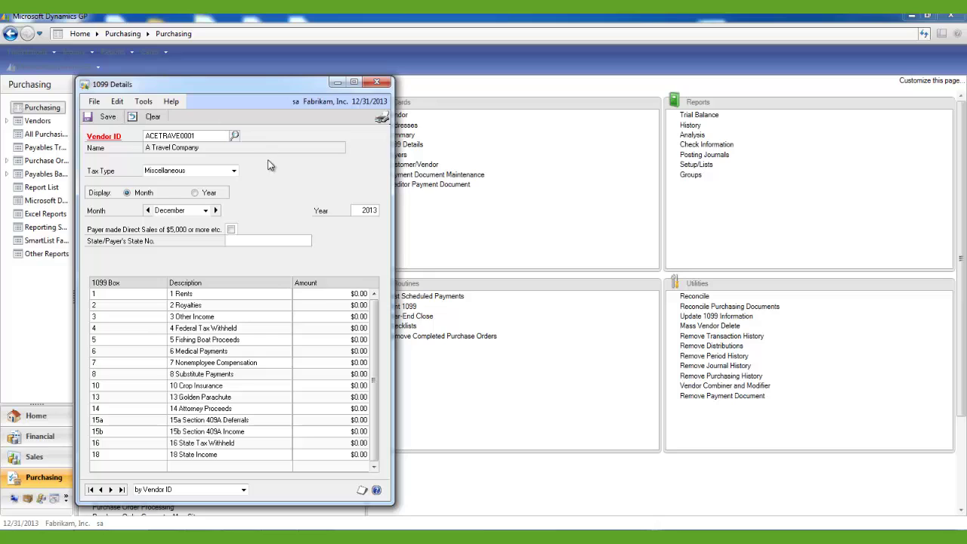
left_click(196, 194)
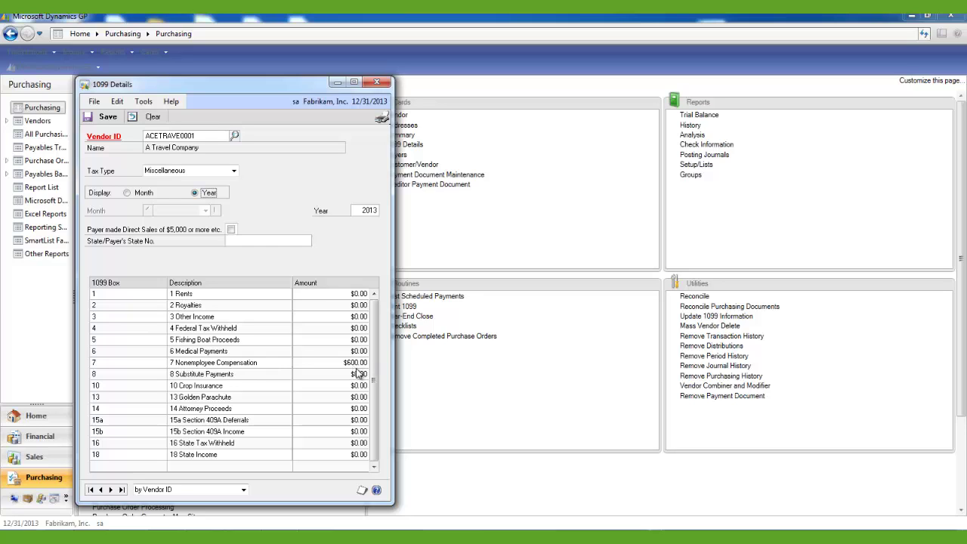
key("alt+F4")
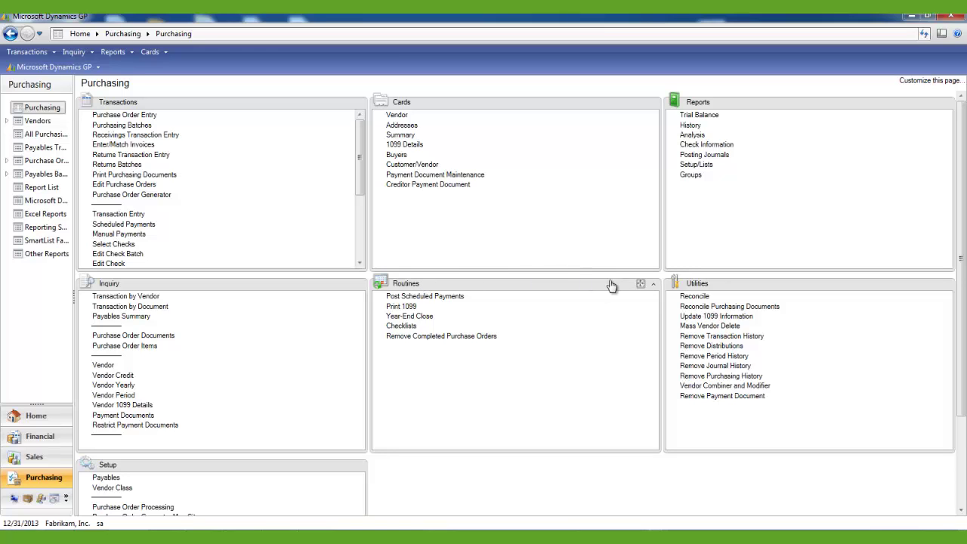
In Print 1099, keep Miscellaneous as the 1099 type and enter the payer's federal ID number.
left_click(641, 286)
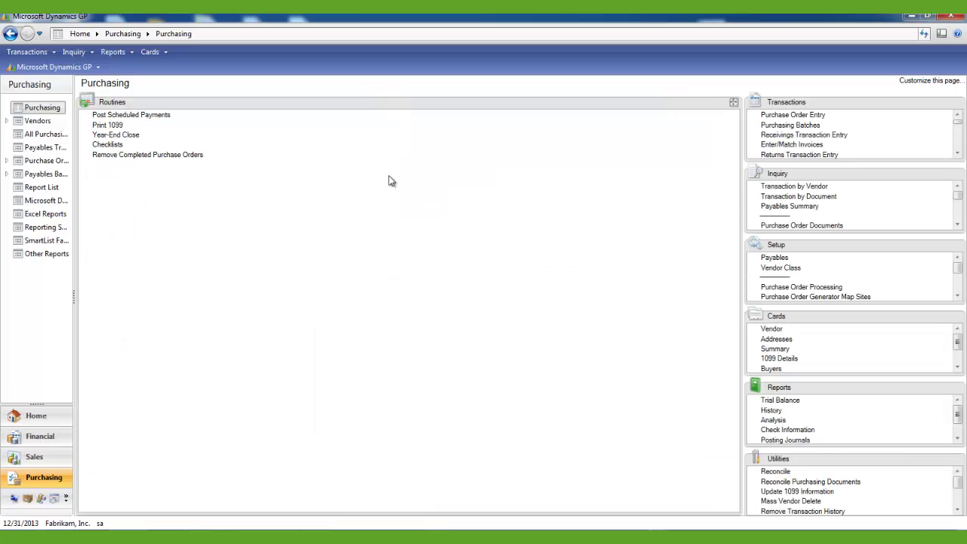
left_click(111, 127)
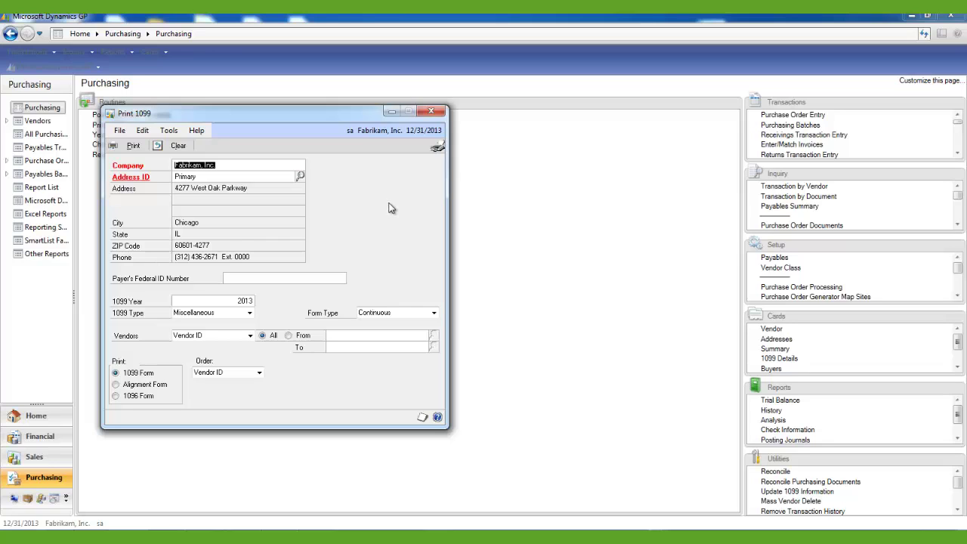
left_click(250, 314)
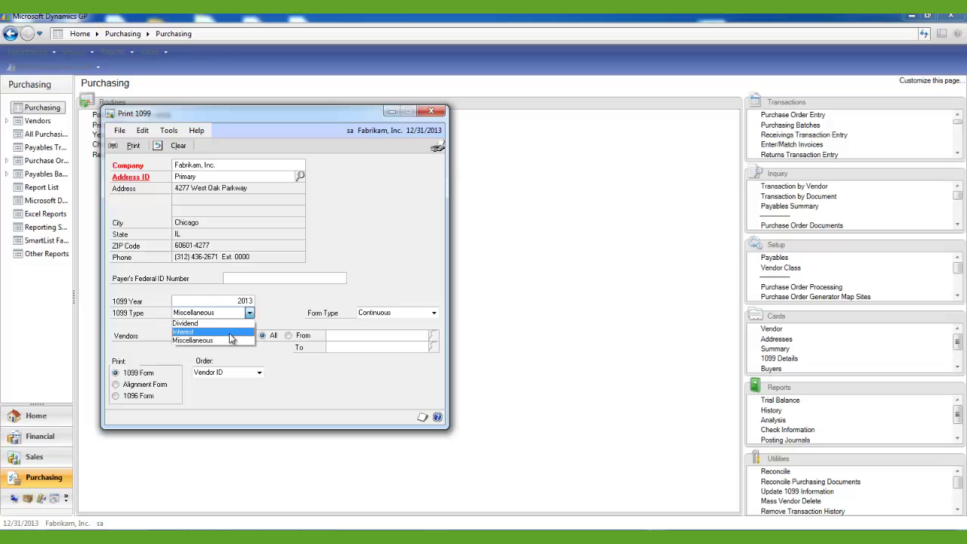
left_click(338, 251)
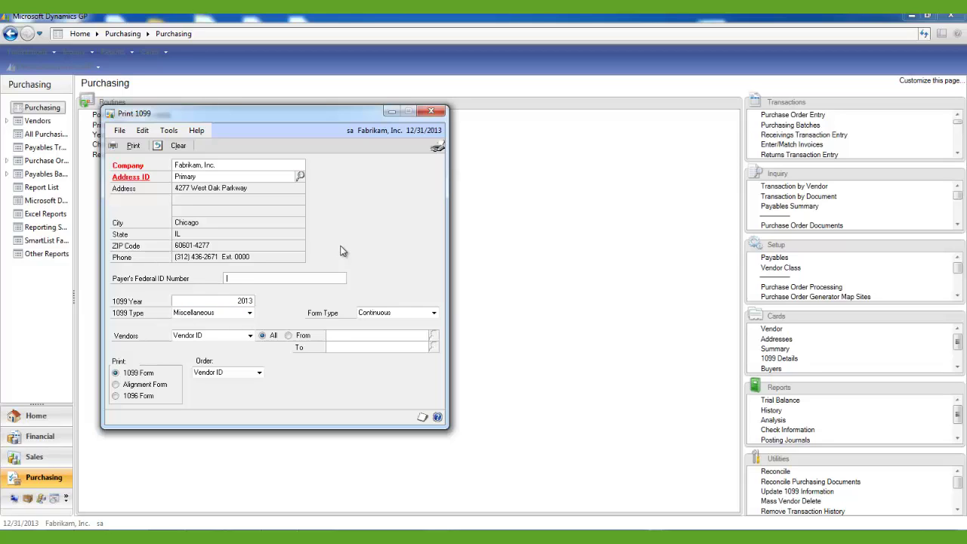
type("57-32323232")
left_click(434, 312)
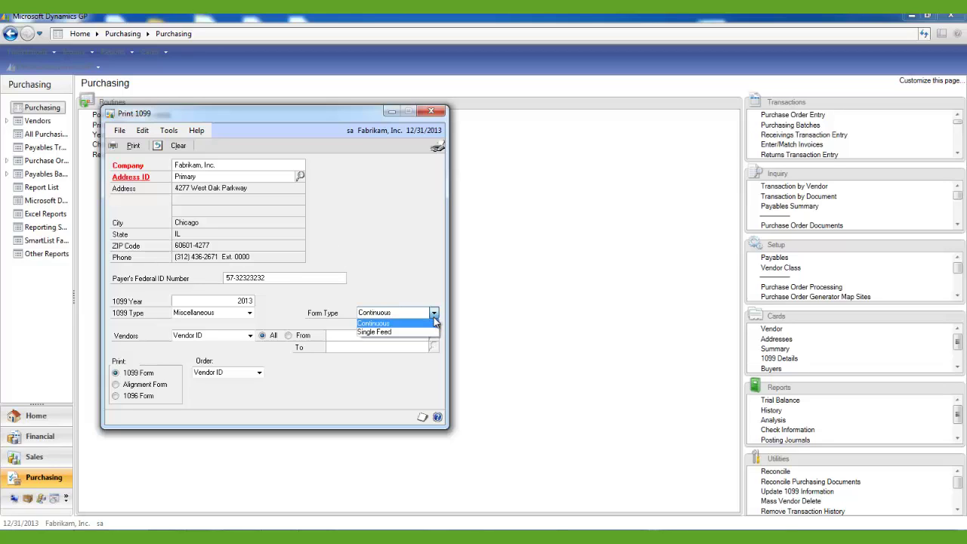
Set Form Type to Single Feed, keep vendors selected by Vendor ID, then close Print 1099.
left_click(387, 337)
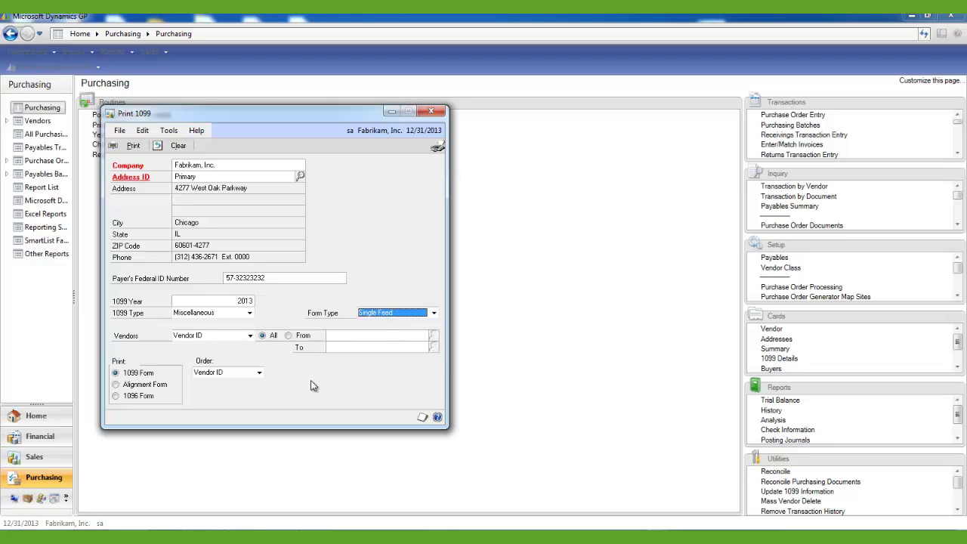
left_click(208, 339)
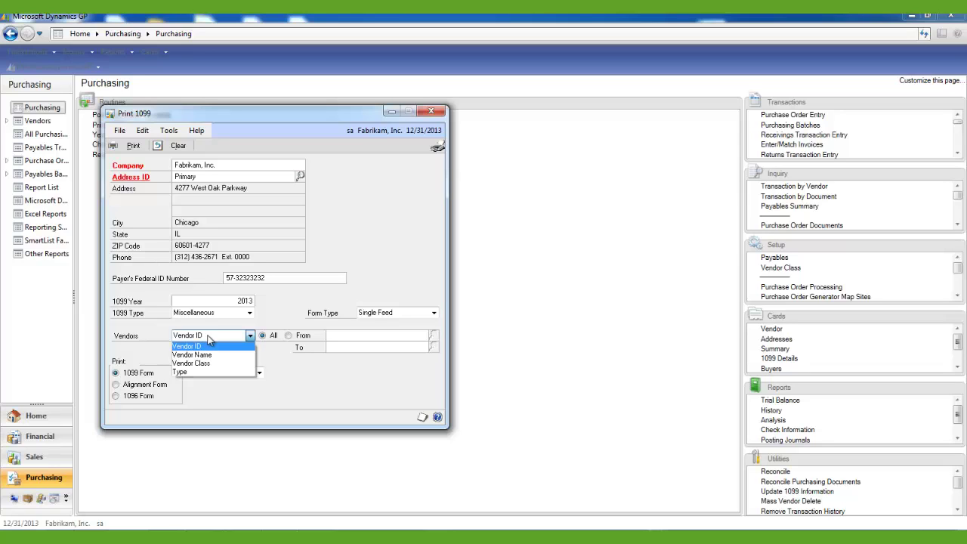
left_click(267, 362)
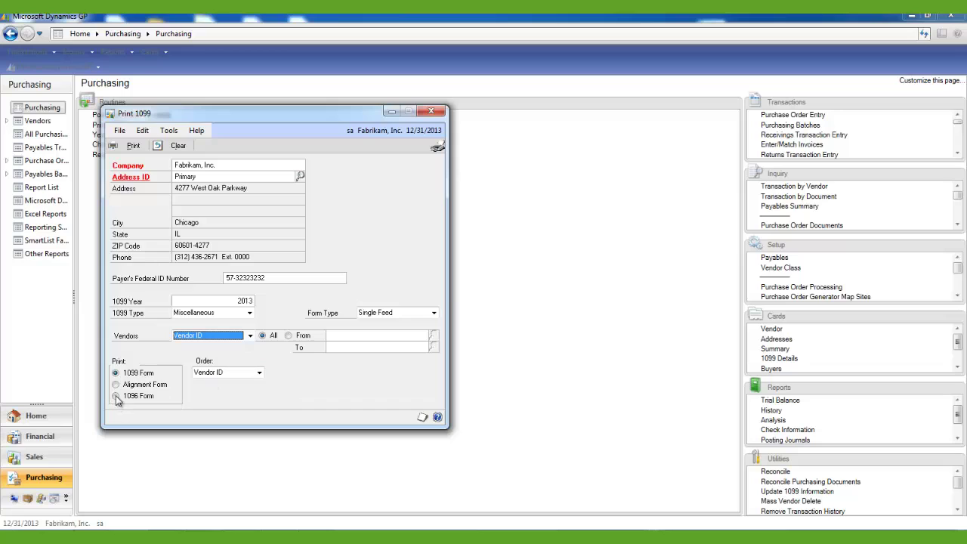
left_click(431, 111)
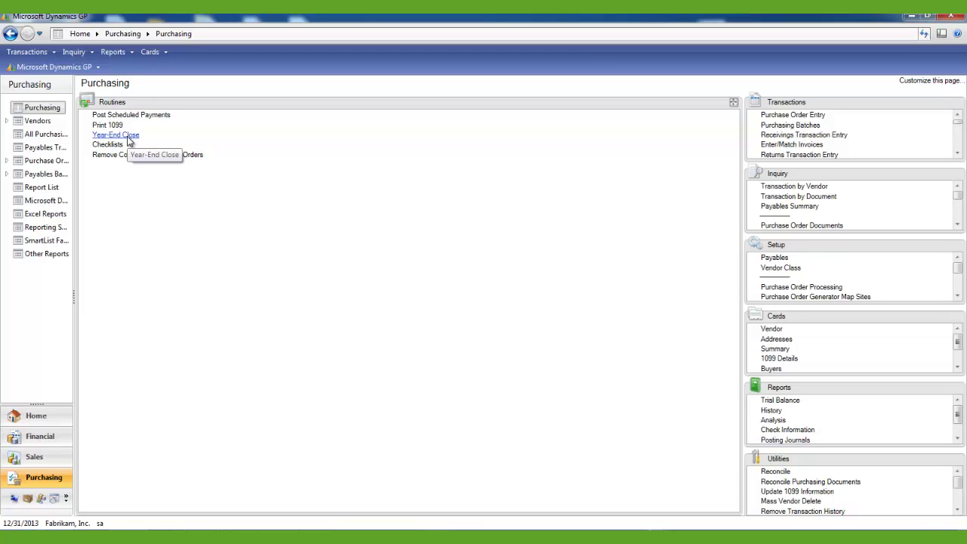
Open Payables Year-End Closing, try Calendar, then settle on All as the year to close.
left_click(128, 137)
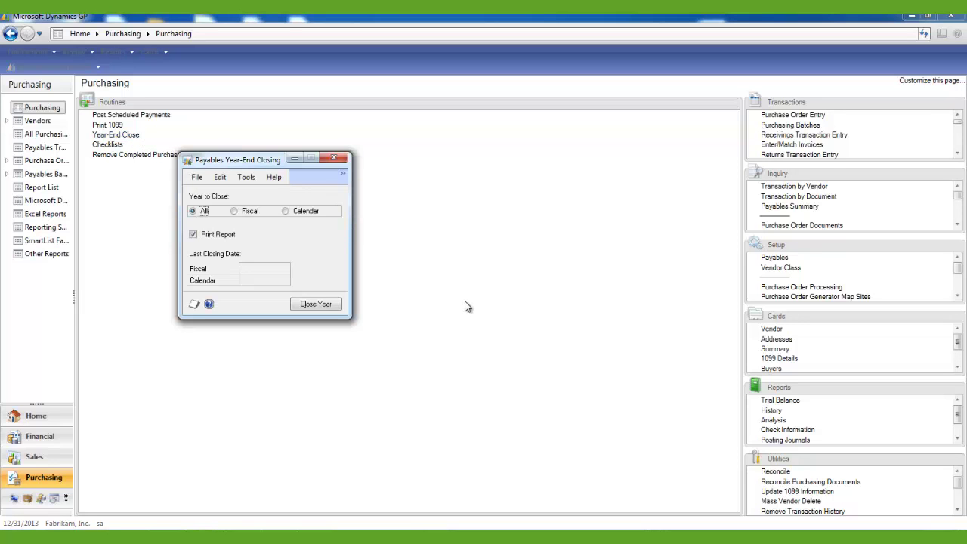
left_click_drag(261, 159, 390, 164)
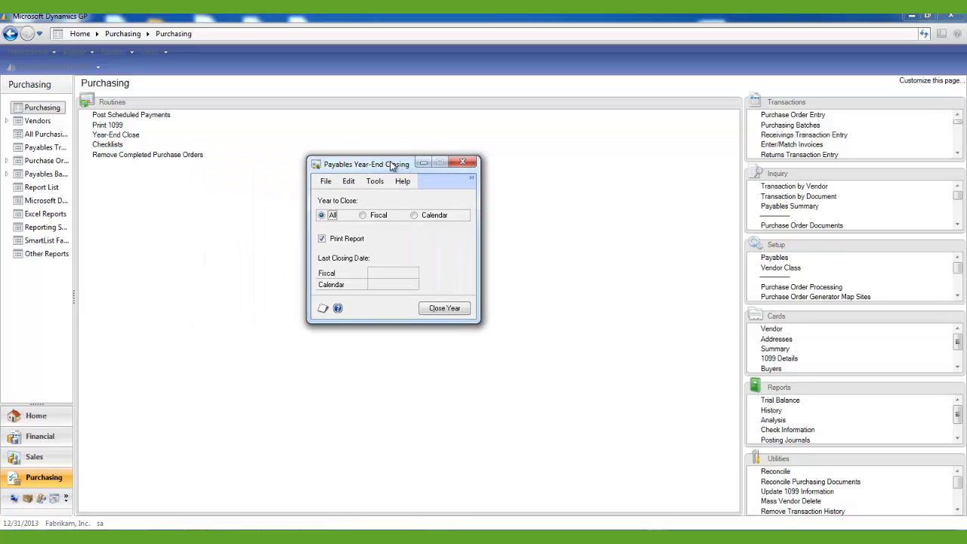
left_click(333, 218)
left_click(418, 216)
left_click(324, 216)
left_click(34, 525)
left_click(32, 525)
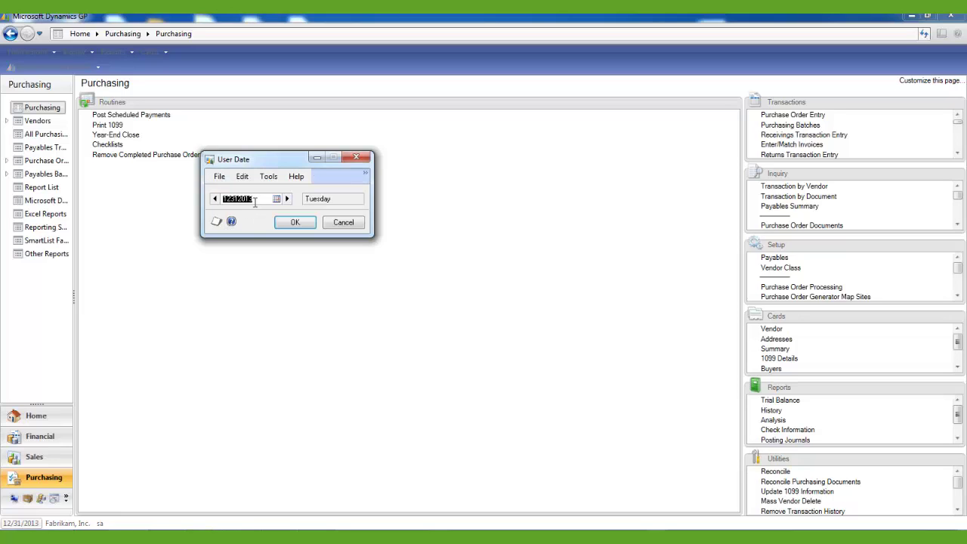
left_click(356, 224)
left_click(115, 134)
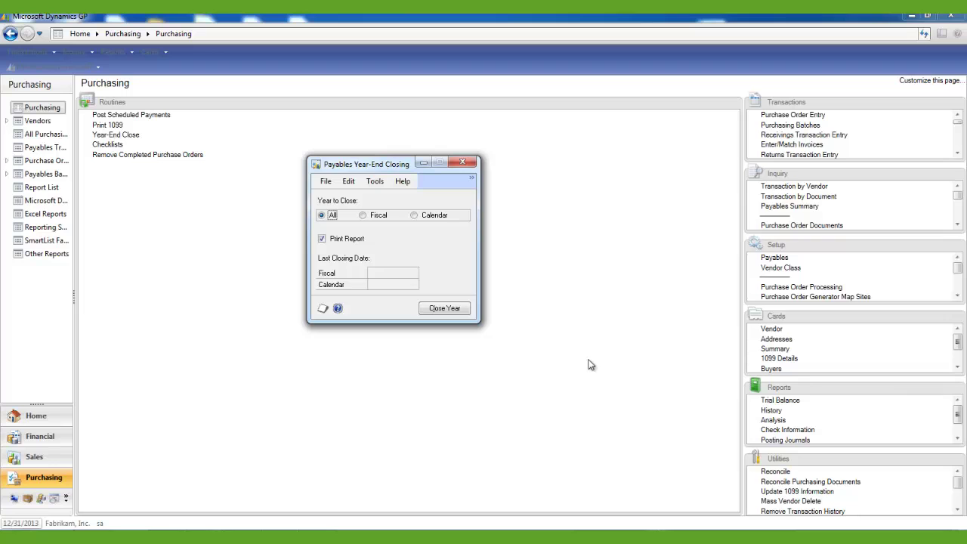
Close Payables Year-End Closing without running it and go to the Administration area.
left_click(463, 161)
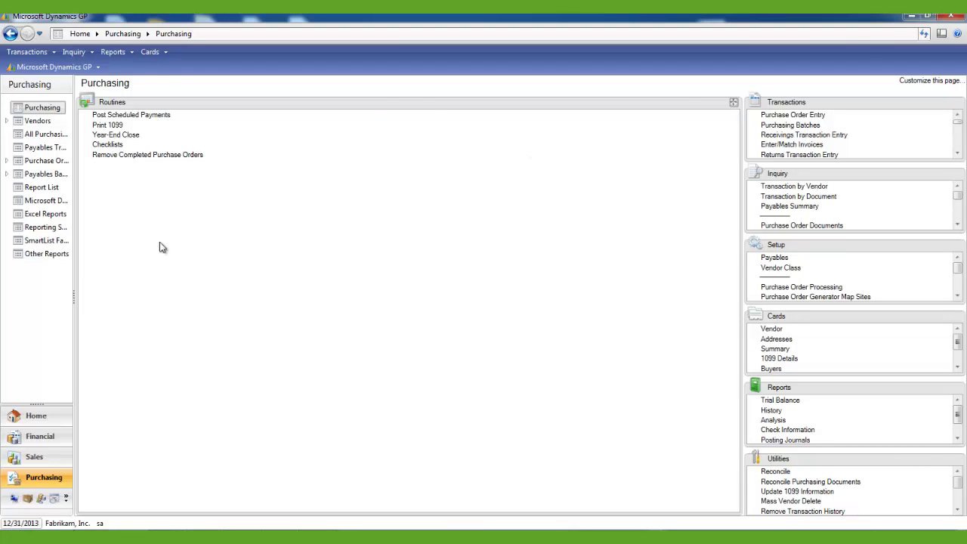
left_click(15, 498)
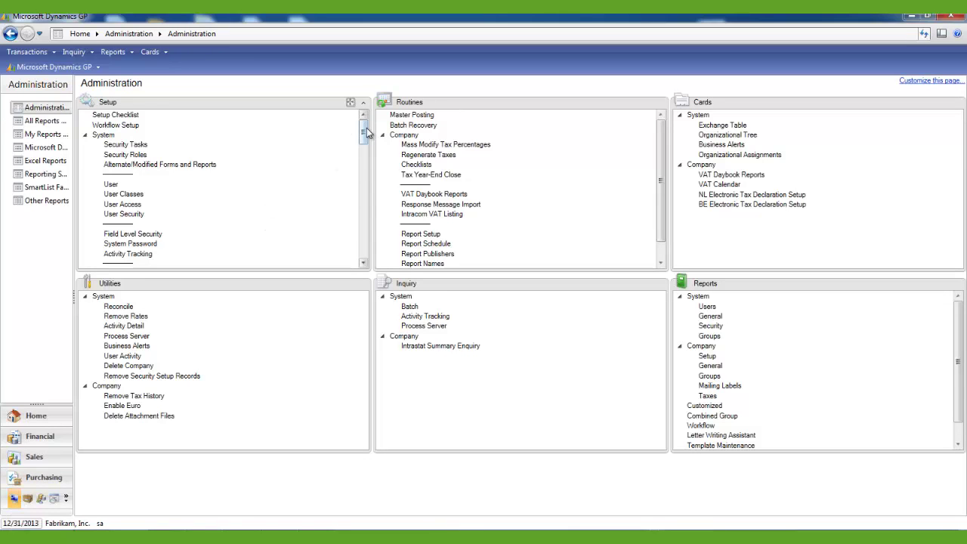
left_click_drag(365, 132, 367, 189)
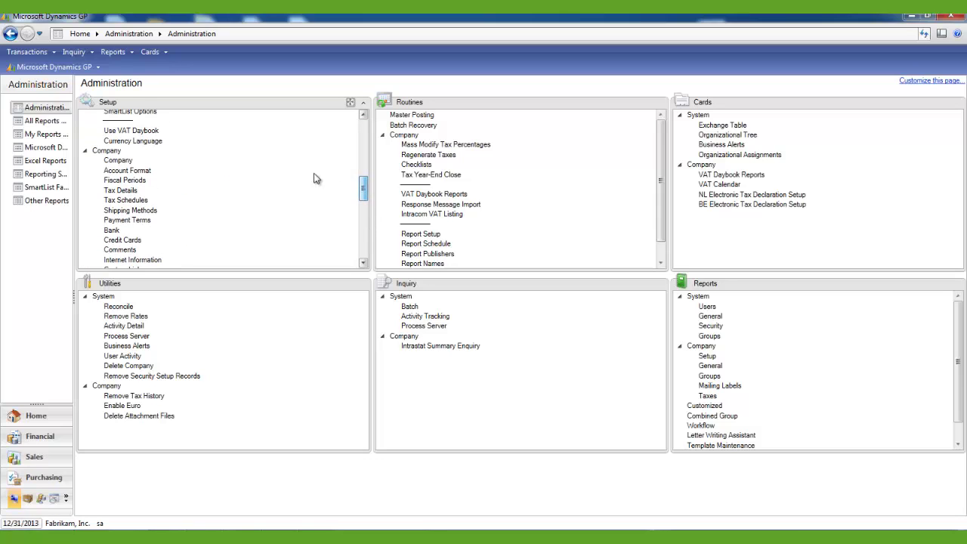
left_click(144, 181)
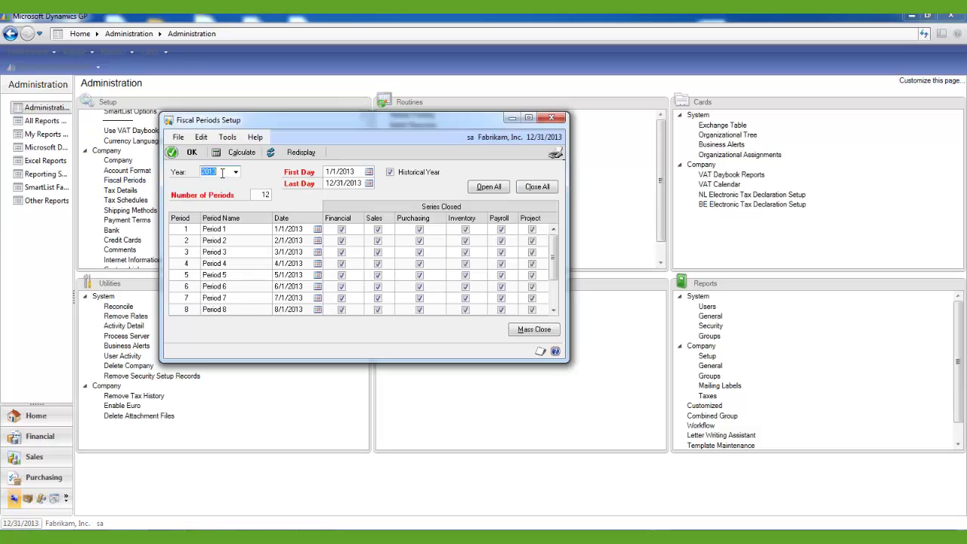
left_click_drag(552, 252, 552, 298)
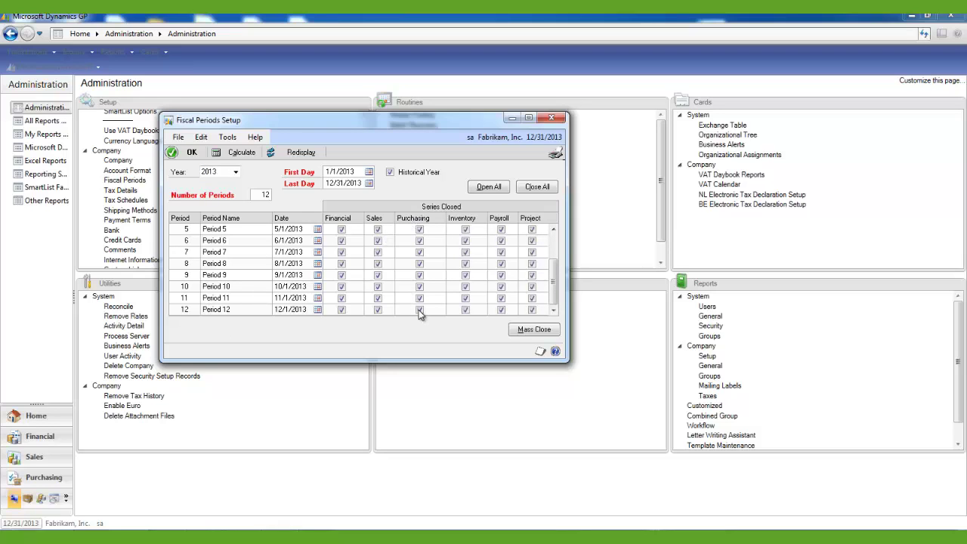
left_click(192, 154)
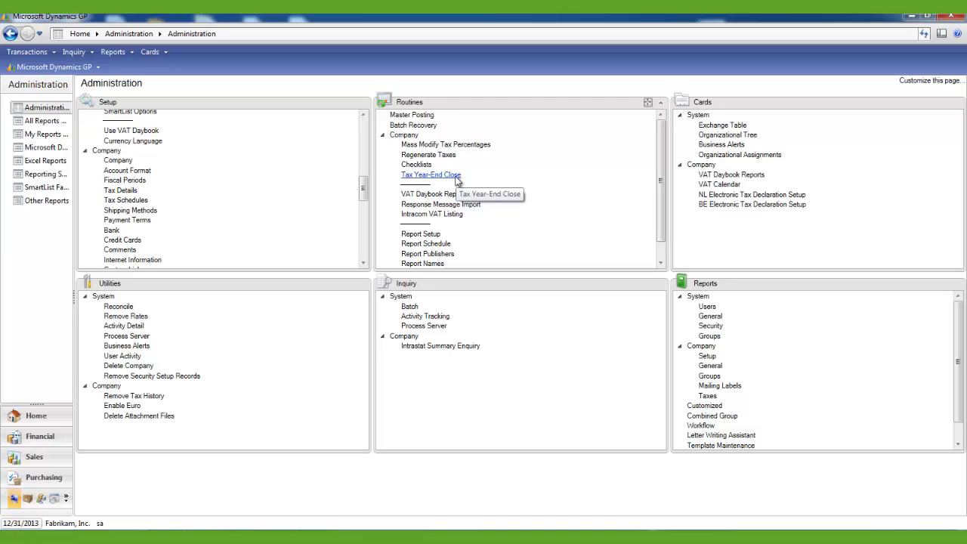
left_click(457, 178)
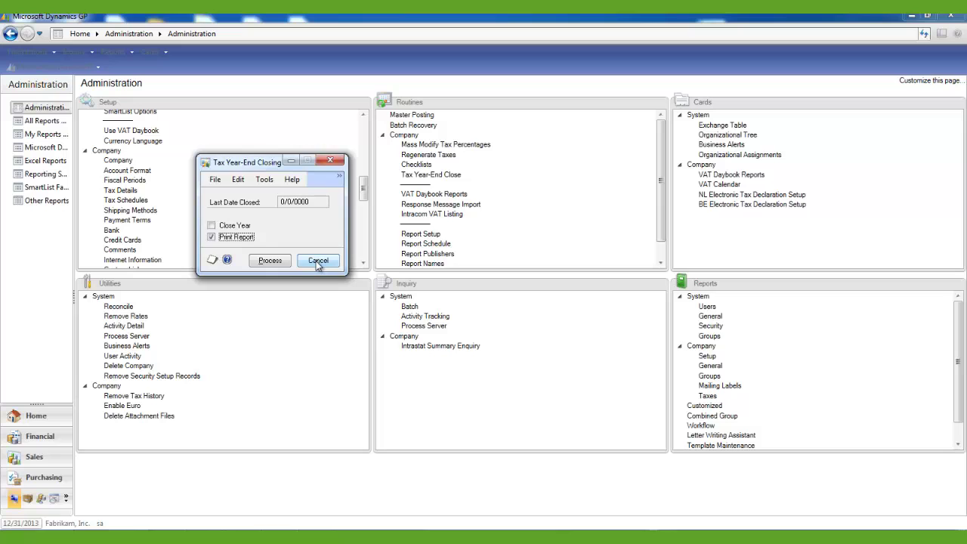
left_click(318, 262)
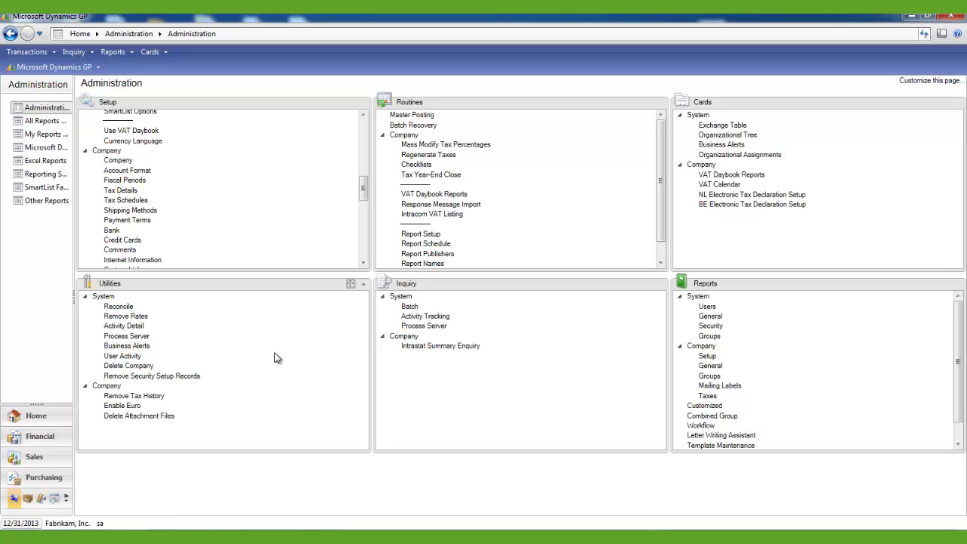
Run Maintenance > Backup with the system password, backing up the Fabrikam, Inc. company.
left_click(88, 71)
left_click(345, 181)
type("***")
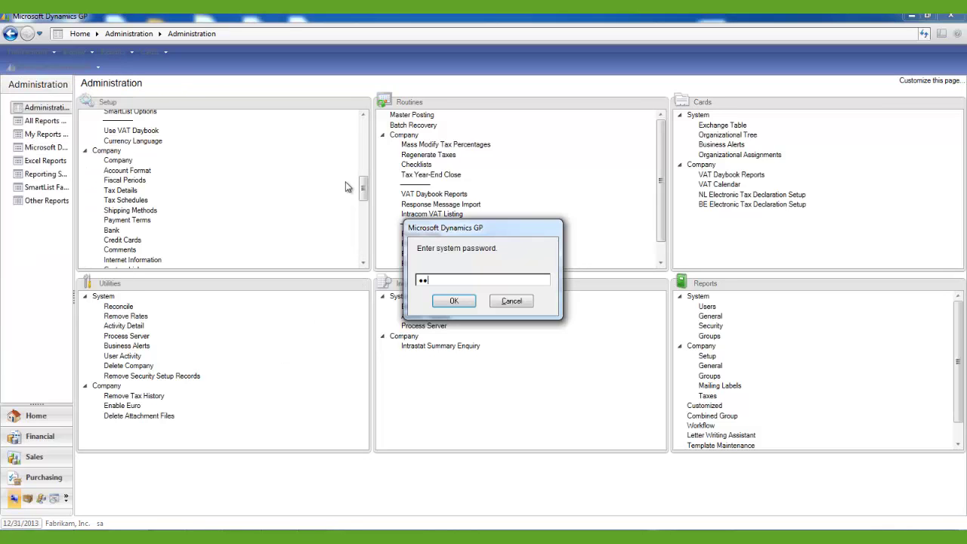
type("****")
key("Return")
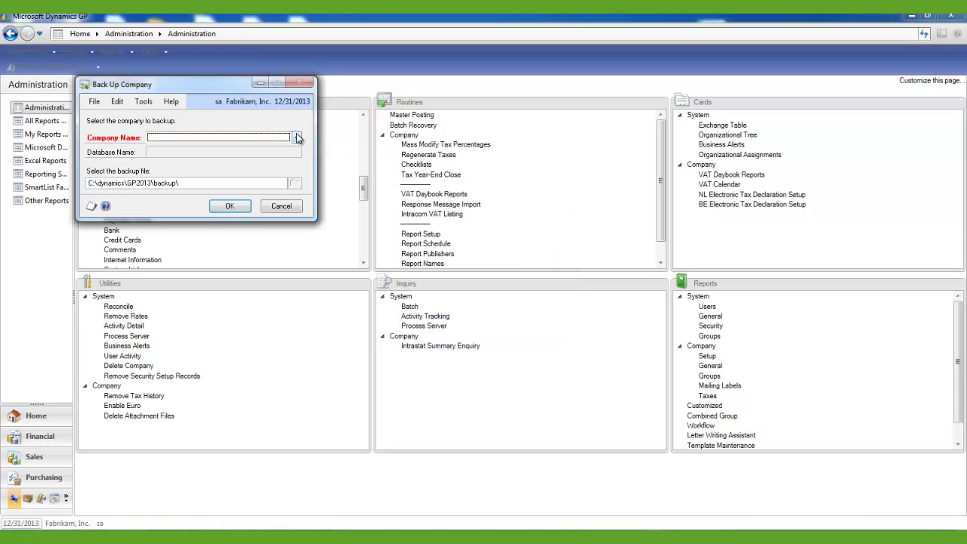
left_click(296, 138)
left_click(264, 148)
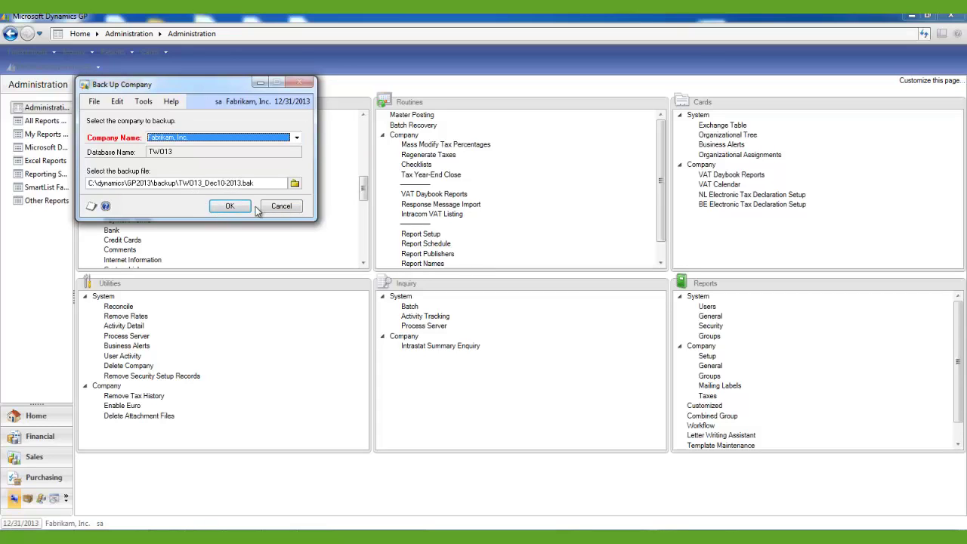
left_click(279, 207)
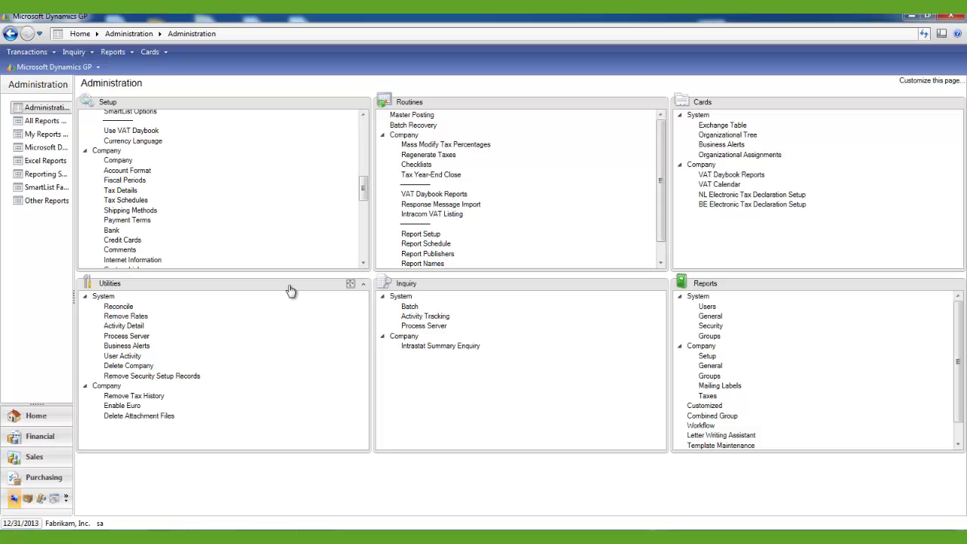
Review the Purchasing > Vendors > 1099 Vendors SmartList, close it, and bring Cards into the main area.
left_click(38, 476)
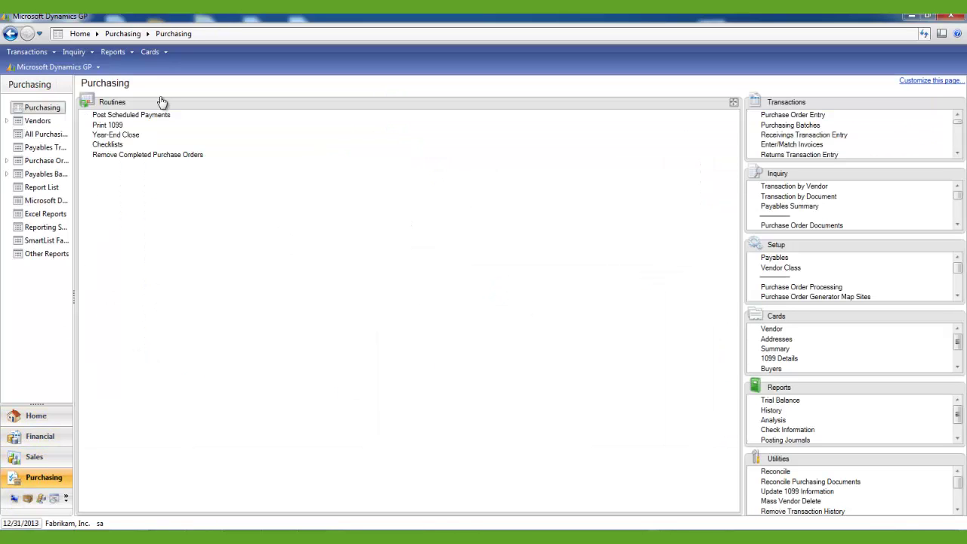
left_click(67, 66)
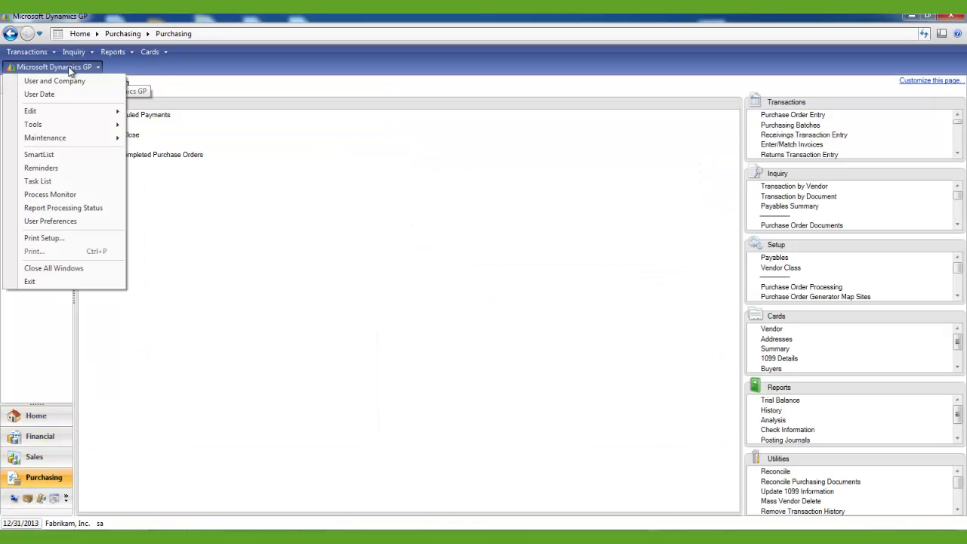
left_click(37, 156)
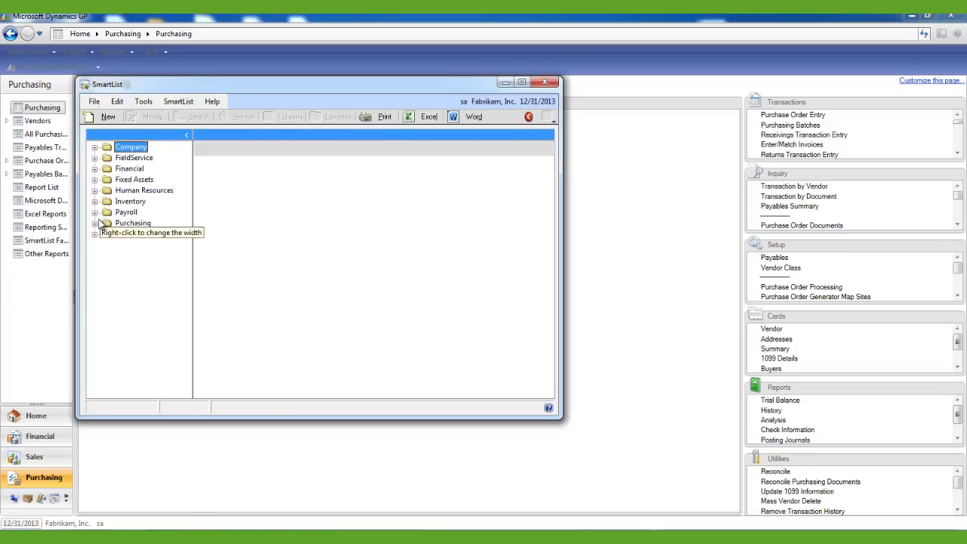
left_click(94, 222)
left_click(108, 299)
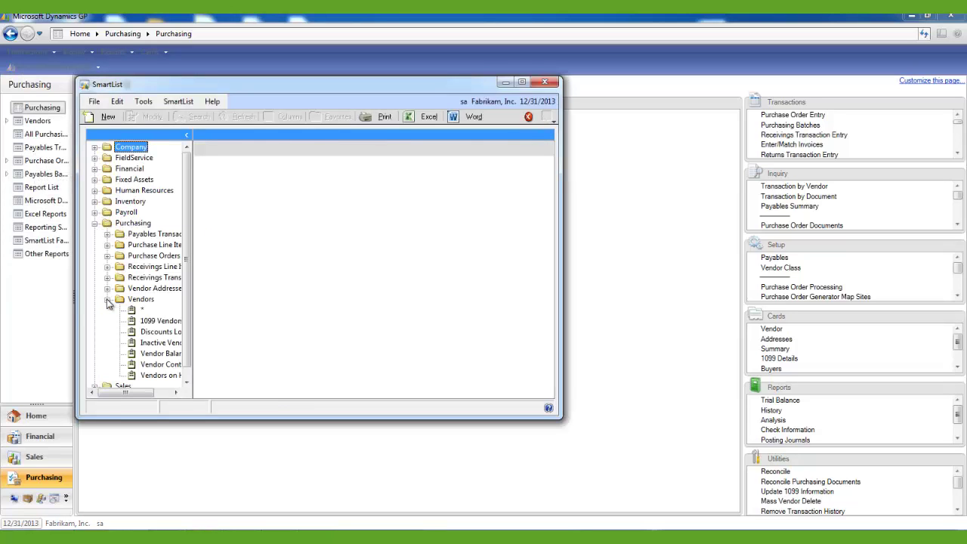
left_click(158, 321)
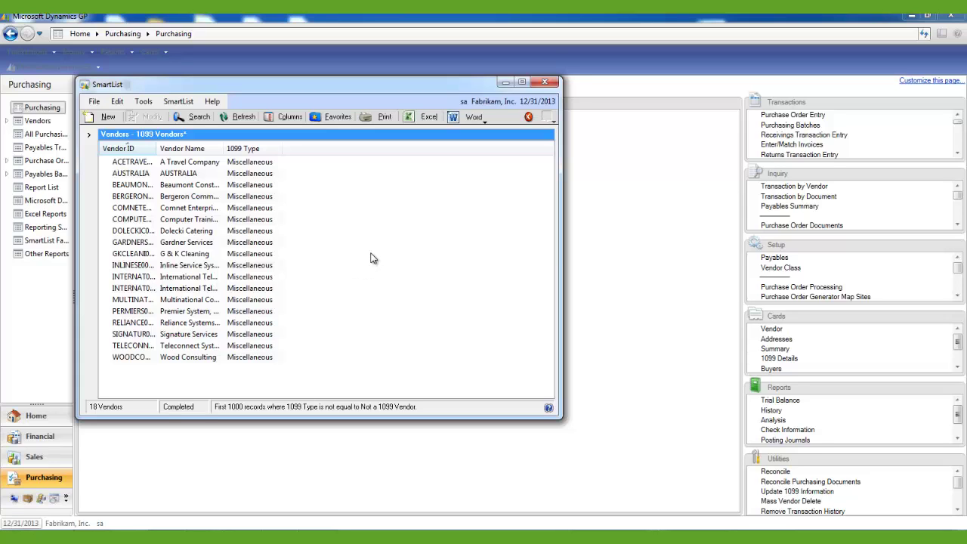
left_click(546, 83)
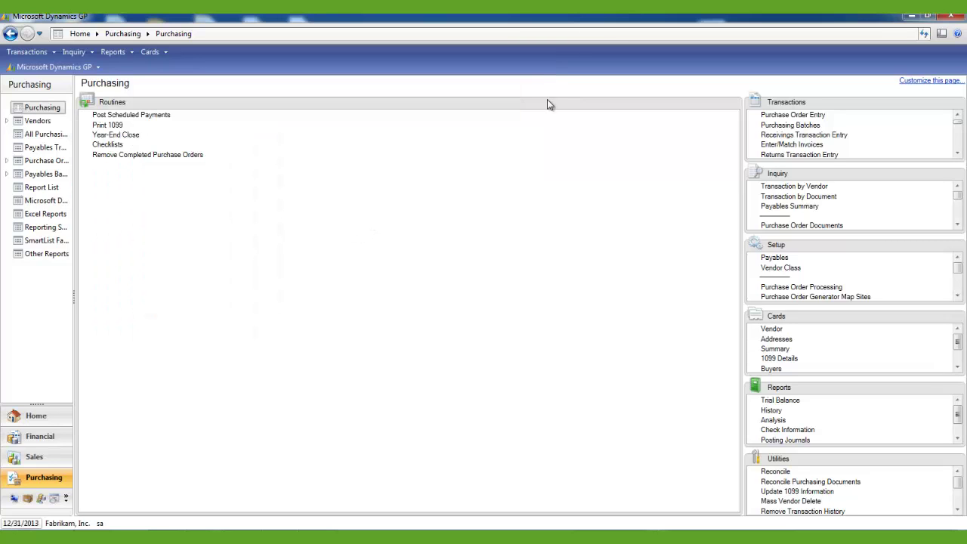
left_click(776, 316)
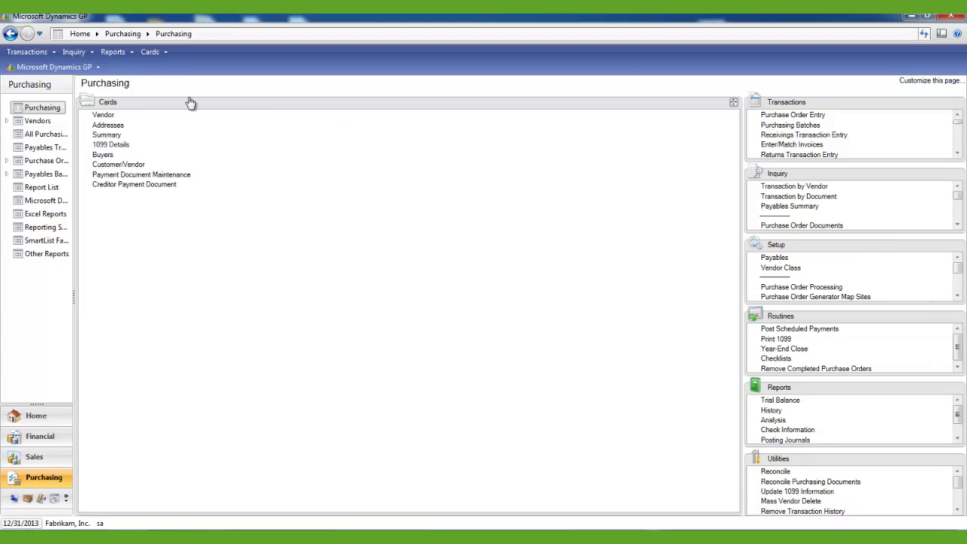
In Vendor Maintenance, view the first vendor and its options, then clear the form.
left_click(96, 114)
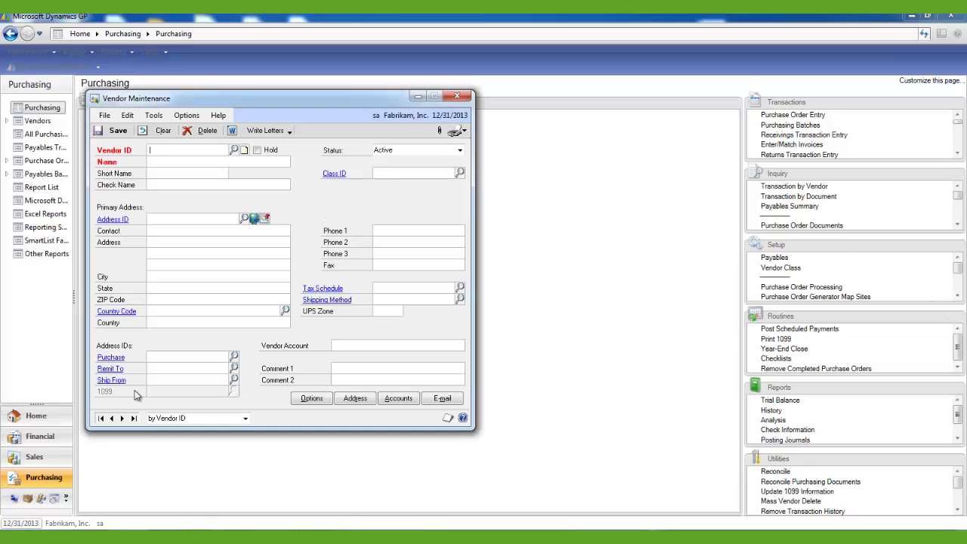
left_click(101, 418)
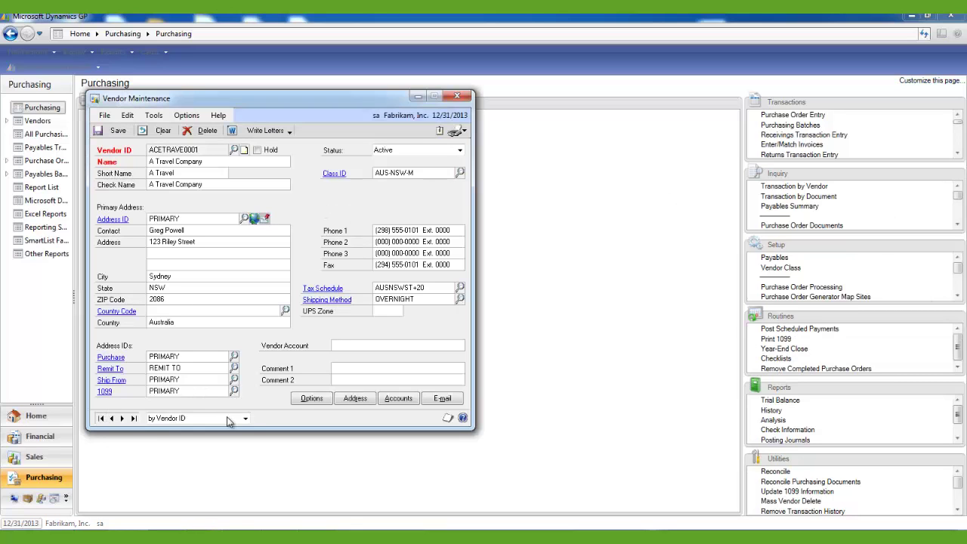
left_click(312, 398)
left_click(443, 398)
left_click(163, 130)
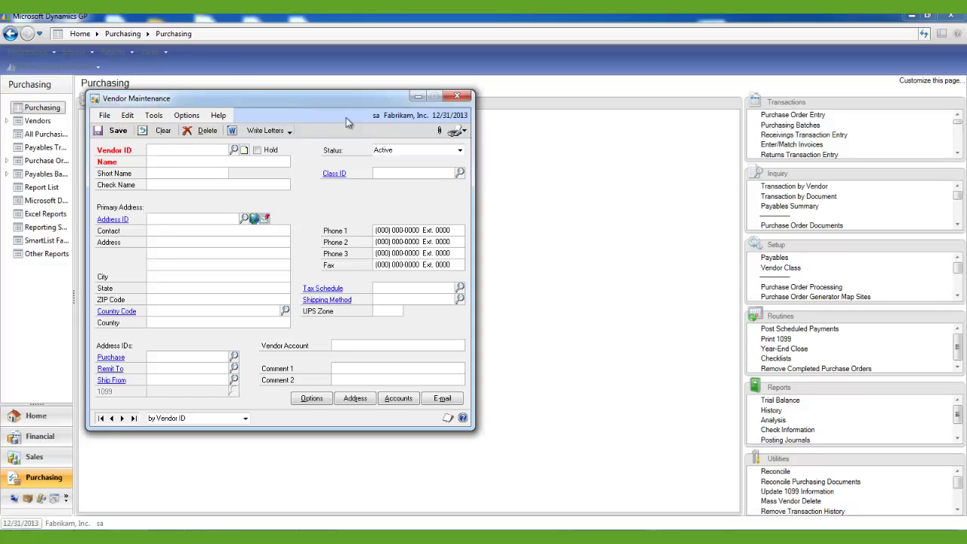
left_click(282, 133)
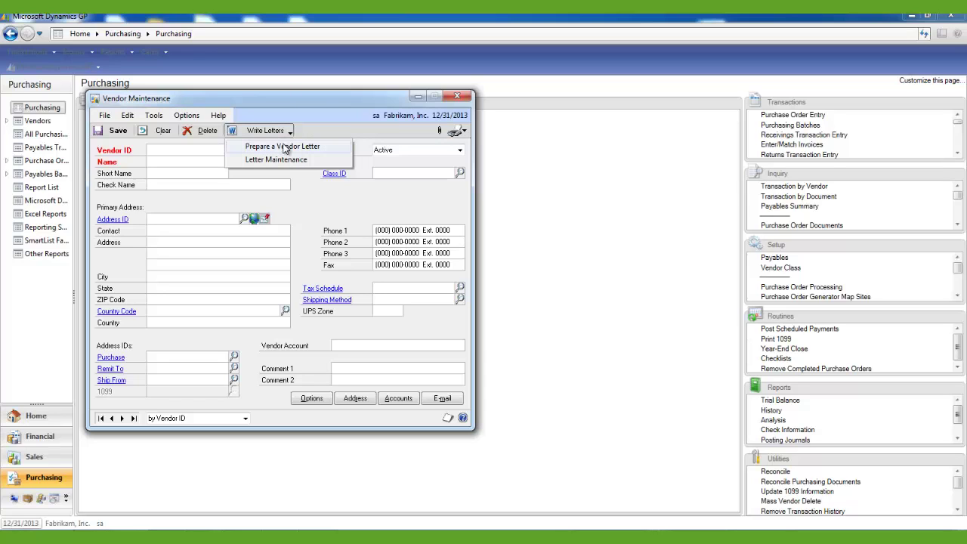
Prepare a vendor letter for All Vendors using the Request for W-9 template.
left_click(285, 148)
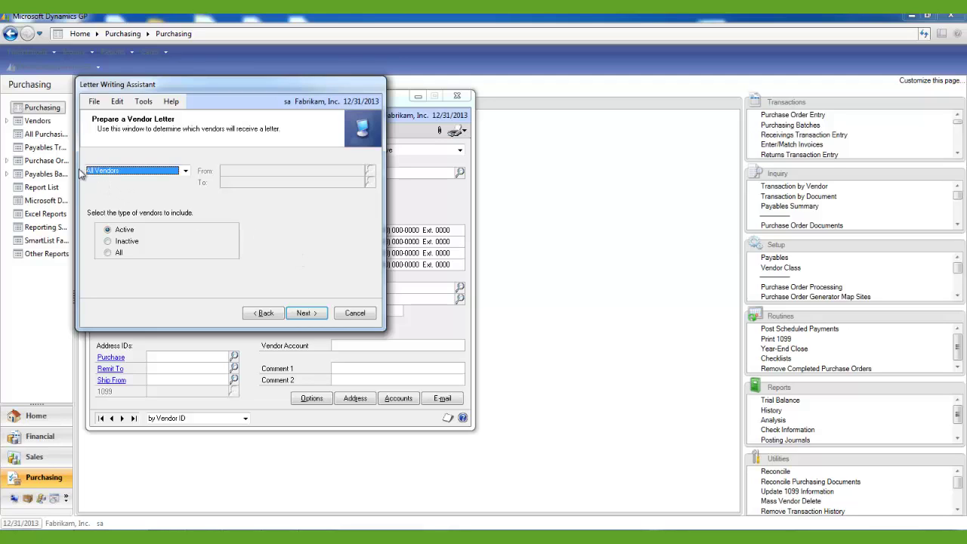
left_click(185, 172)
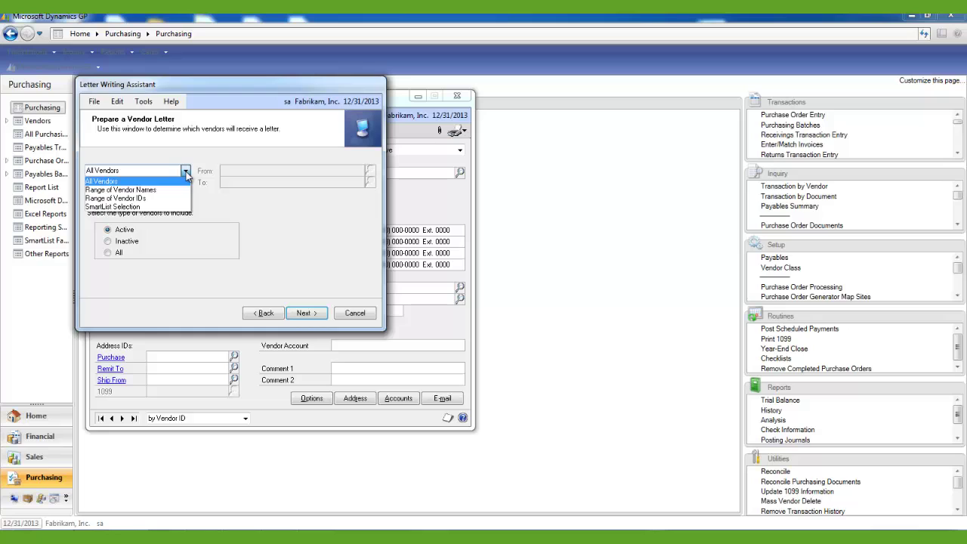
left_click(231, 195)
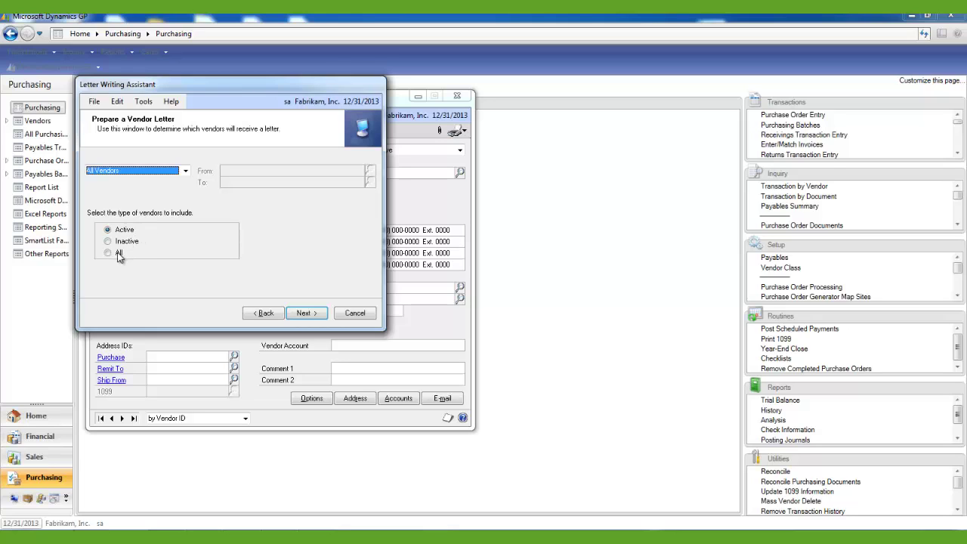
left_click(305, 313)
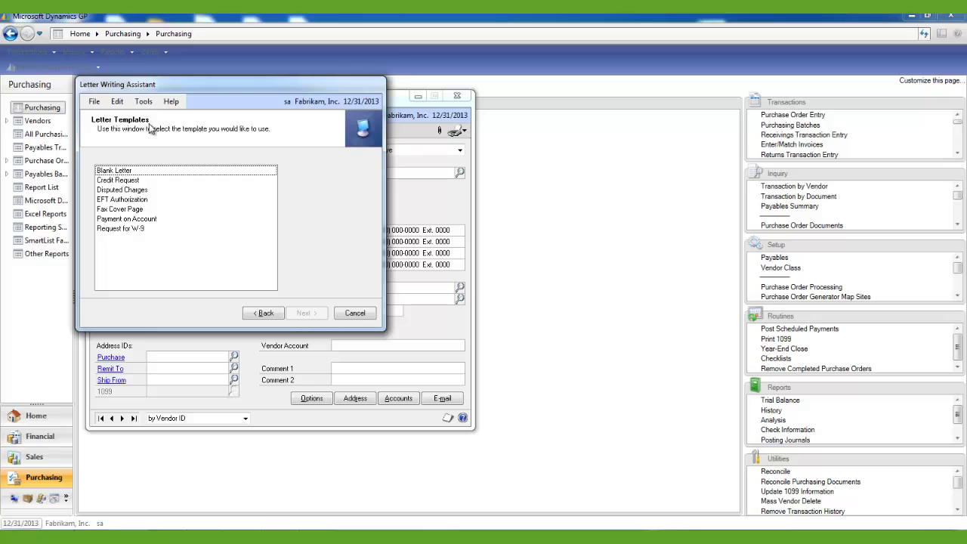
left_click(123, 231)
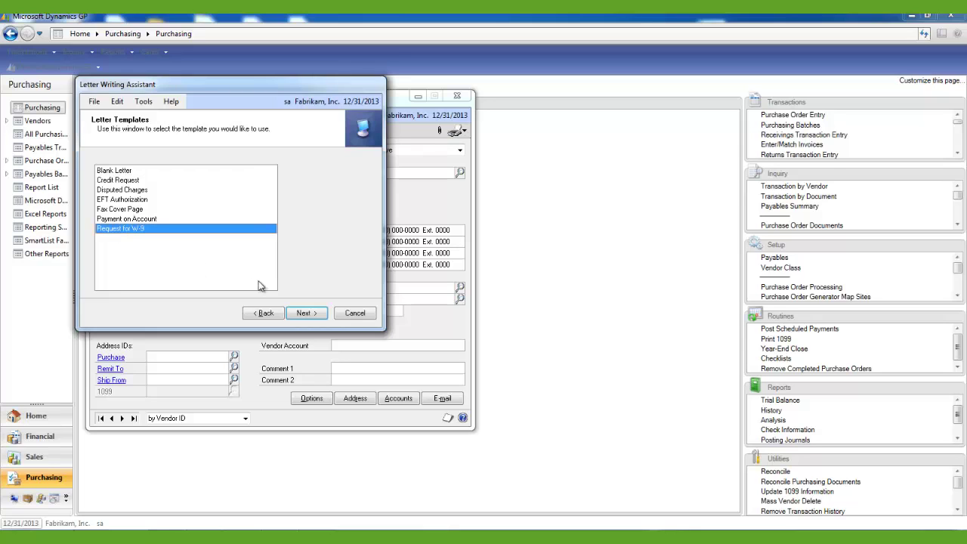
left_click(308, 317)
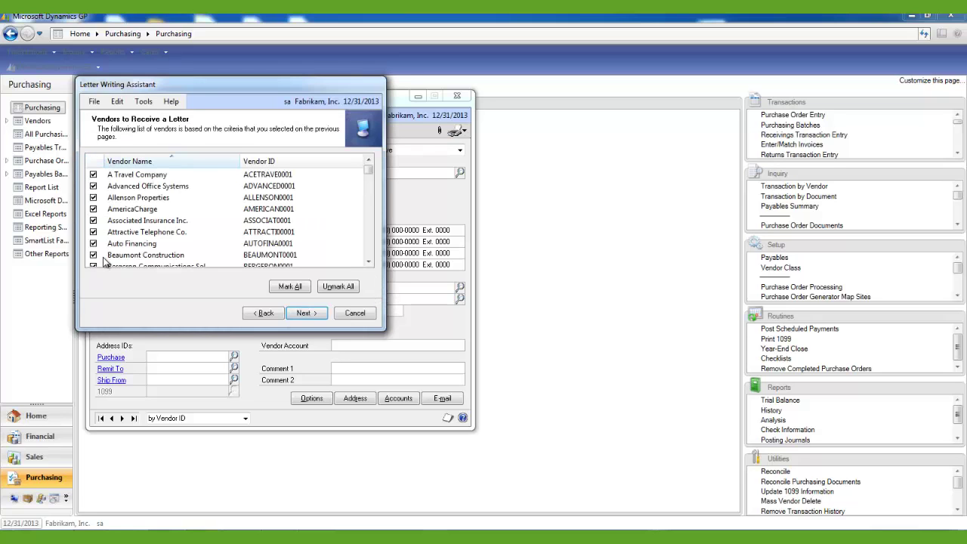
Limit recipients to A Travel Company, Advanced Office Systems and Allenson Properties.
left_click_drag(227, 86, 368, 92)
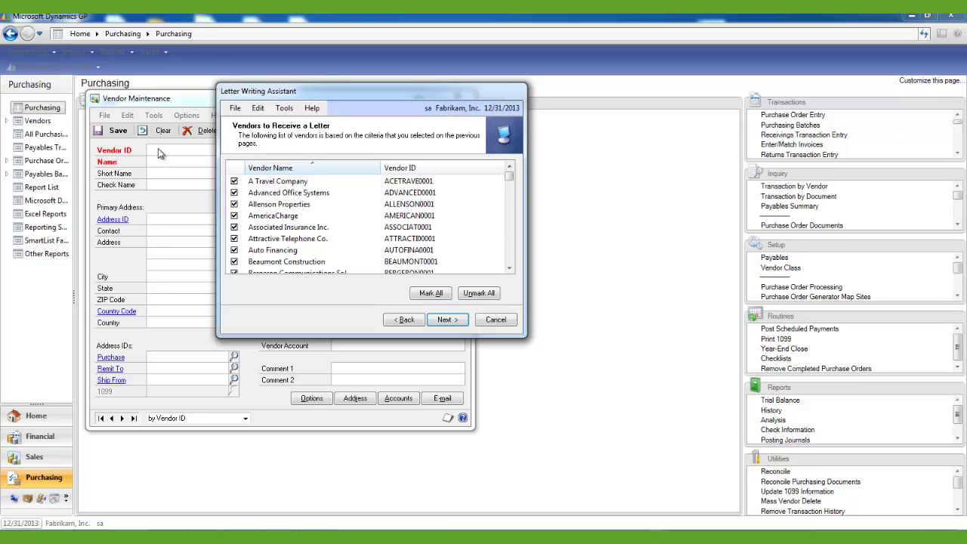
left_click(475, 296)
left_click(234, 181)
left_click(234, 193)
left_click(234, 204)
left_click(445, 319)
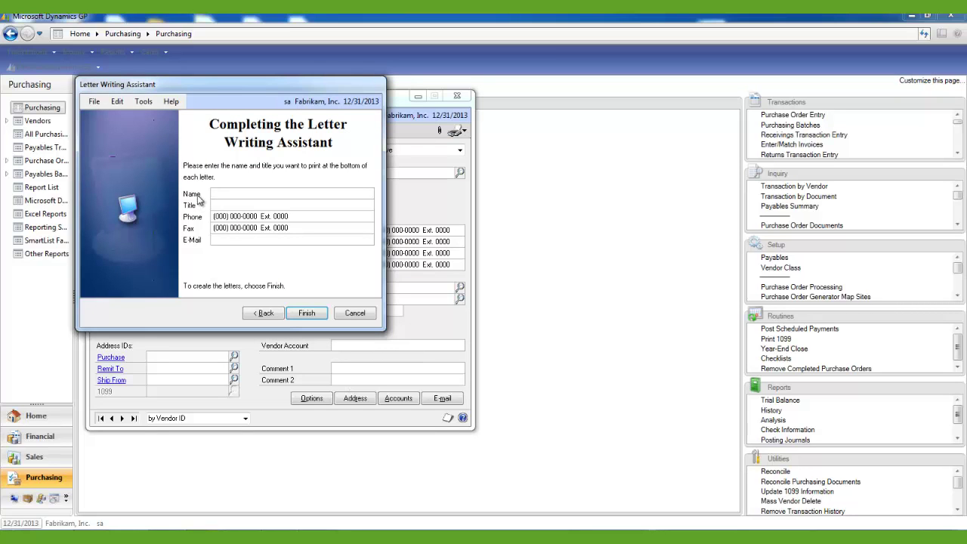
Fill in the signer's name, title Accounts Payable Manager, phone and e-mail, then generate the letters.
left_click_drag(241, 84, 403, 95)
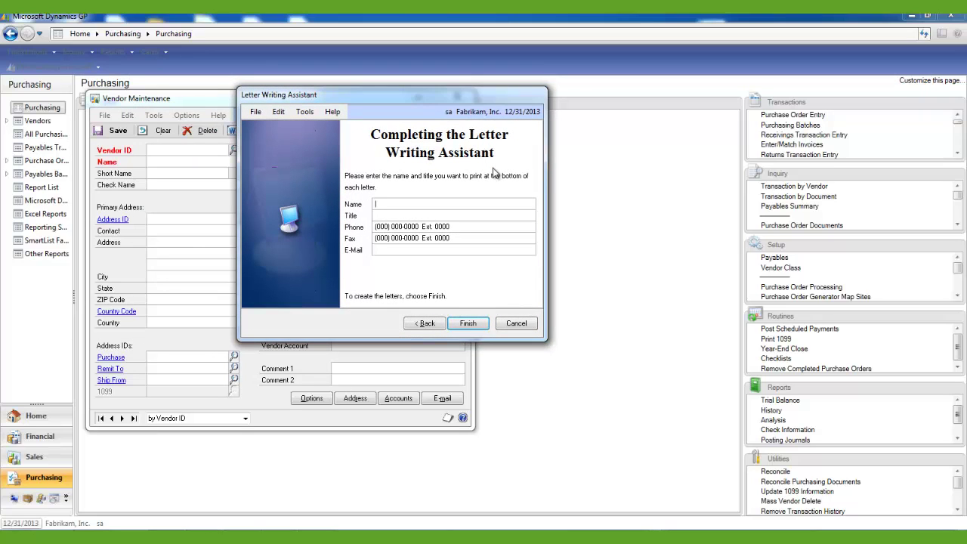
type("John Doe")
key("Tab")
type("Accounts Payable Manager")
key("Tab")
key("Tab")
key("Tab")
type("johndoe@anywhereusa.com")
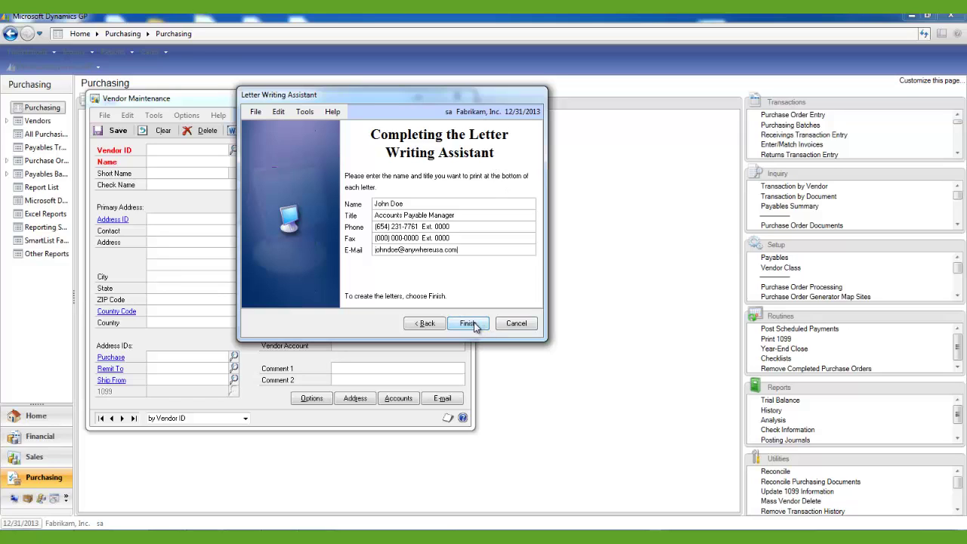
left_click(469, 323)
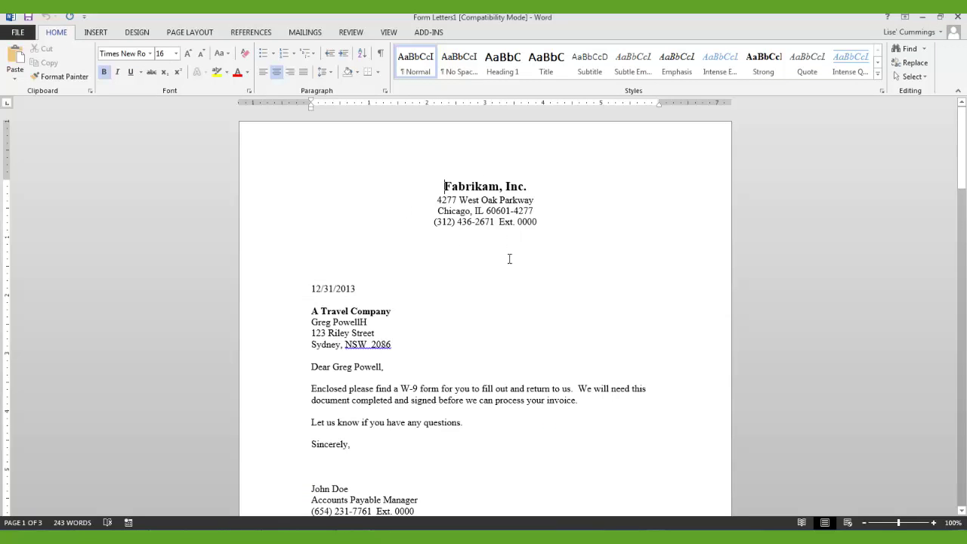
Scroll through the 3-page Form Letters1 W-9 document and close Word without saving.
scroll(493, 287, "down", 1)
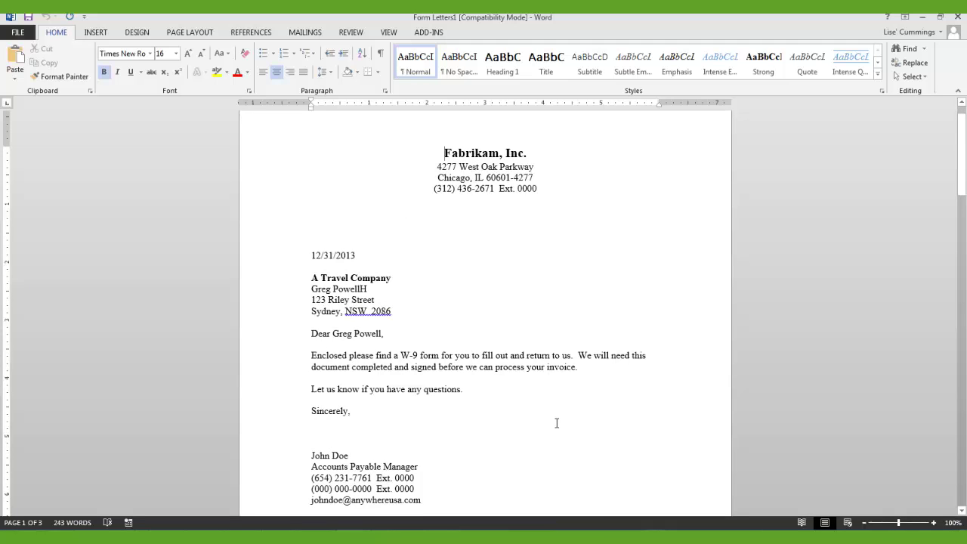
scroll(556, 423, "down", 3)
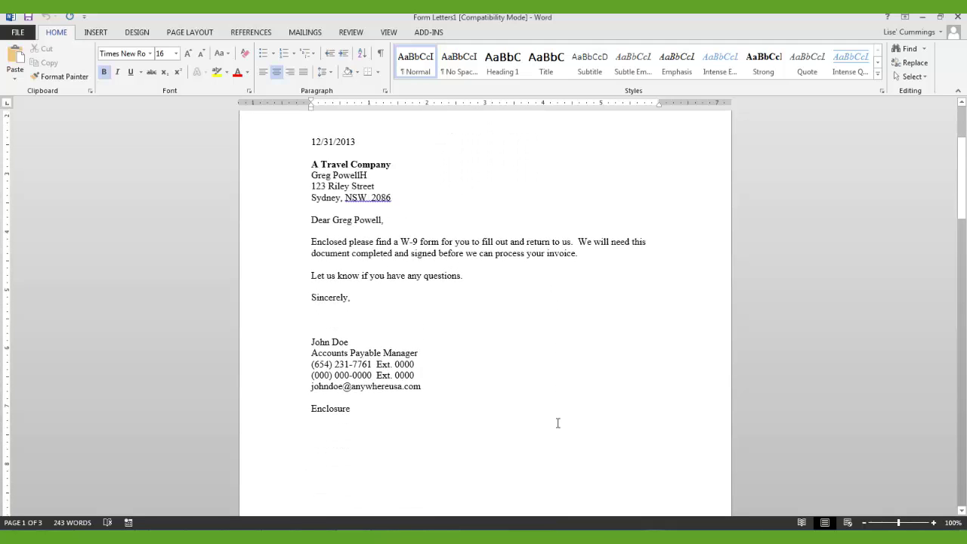
scroll(557, 423, "down", 8)
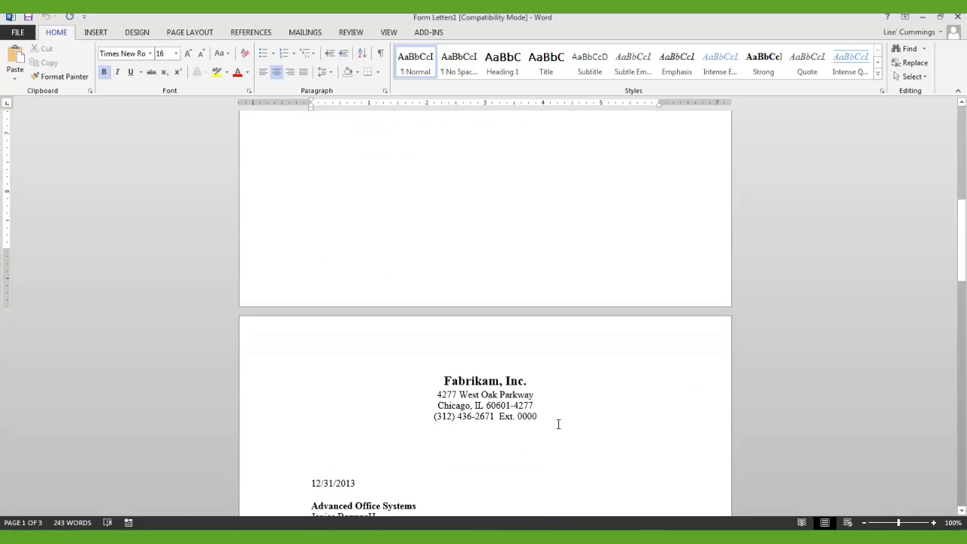
scroll(558, 424, "down", 20)
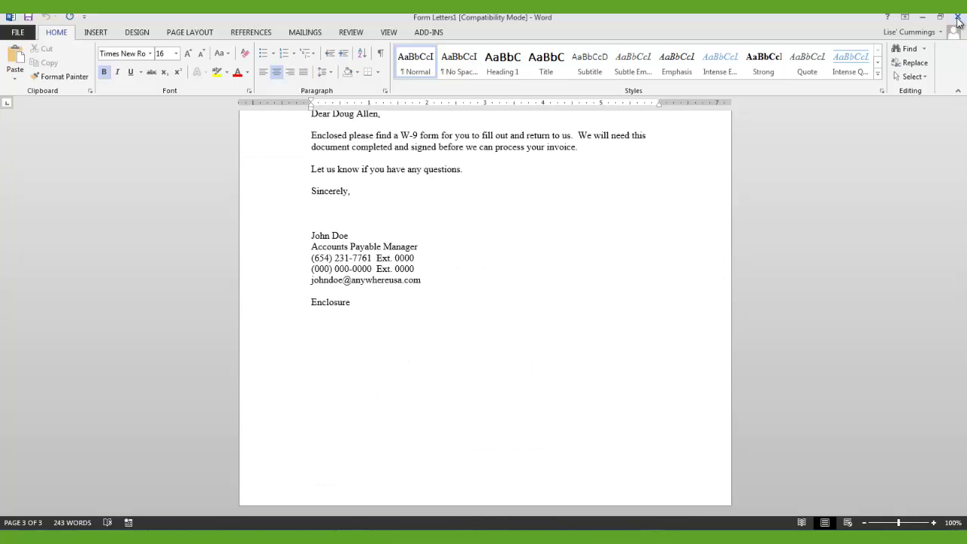
left_click(957, 18)
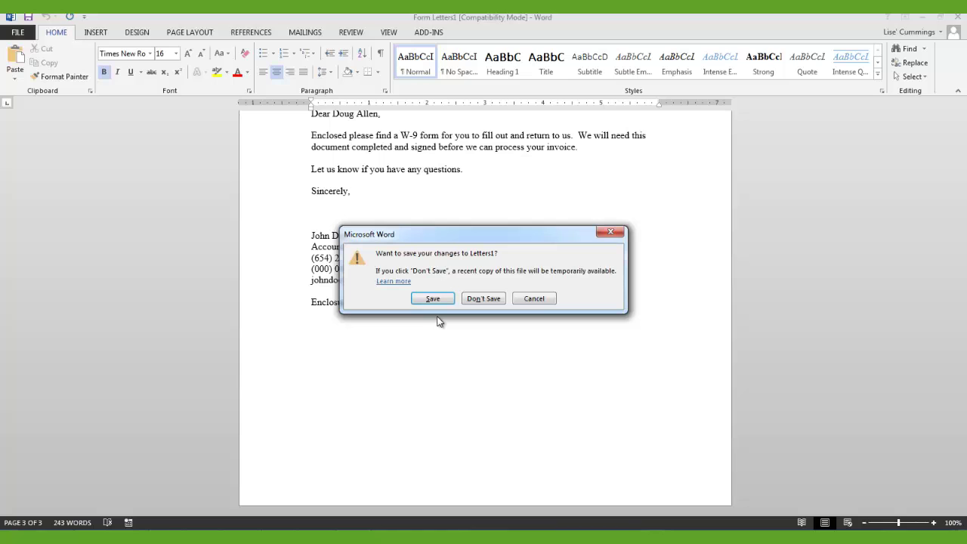
left_click(483, 299)
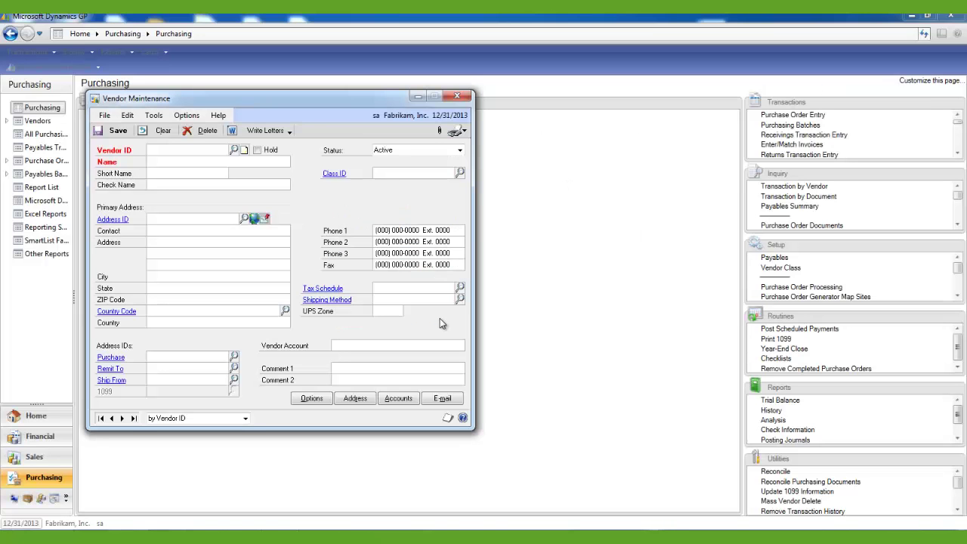